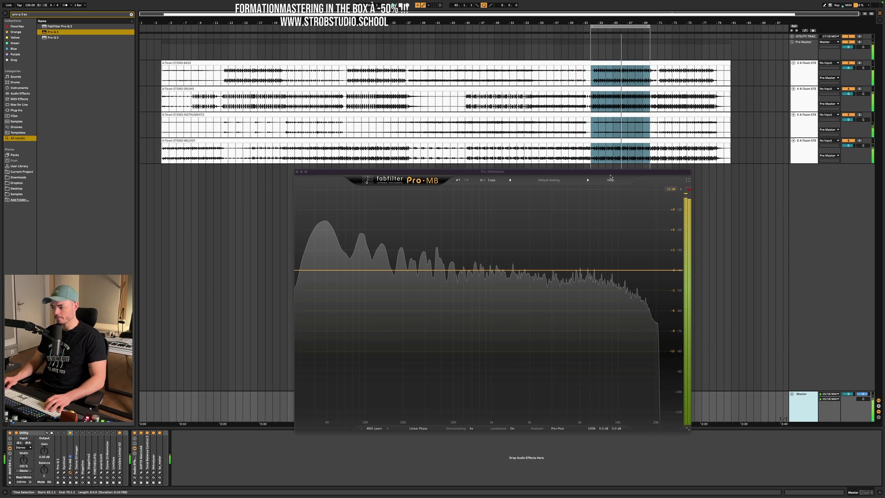
Step: Stop playback and add a soloed midrange band in Pro-MB, with its high crossover extended to about 4.4 kHz
key("space")
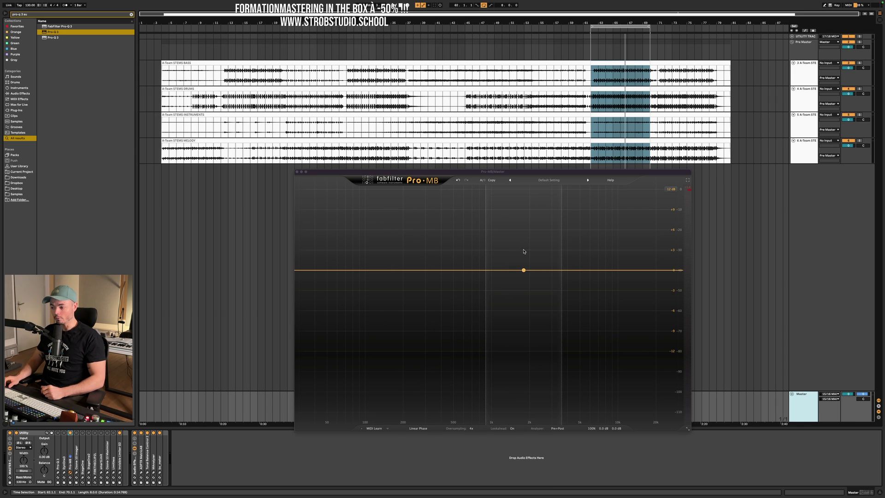
left_click(457, 253)
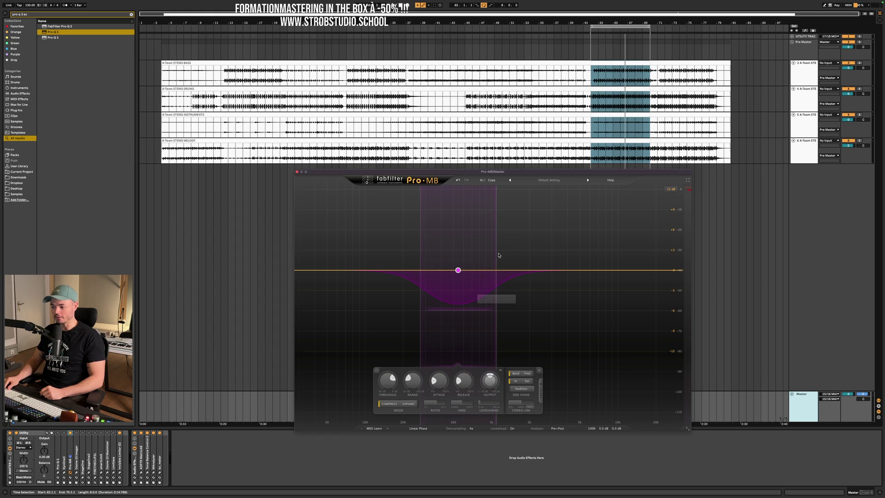
left_click_drag(499, 255, 572, 257)
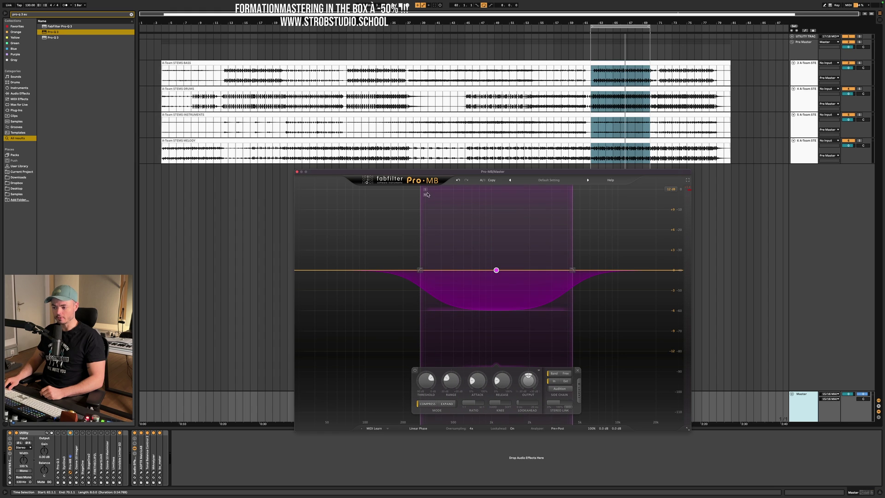
left_click(425, 190)
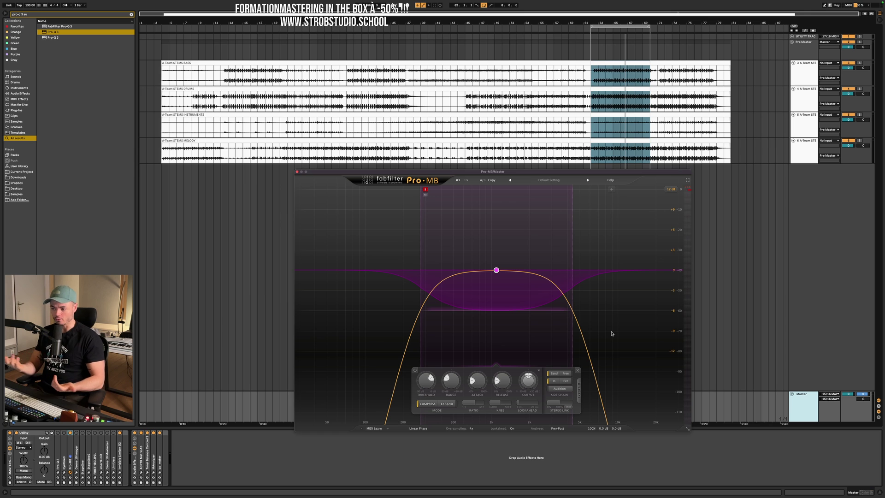
Step: Play the loop and fine-tune the soloed band's crossovers to about 220 Hz low and 4.8 kHz high
key("space")
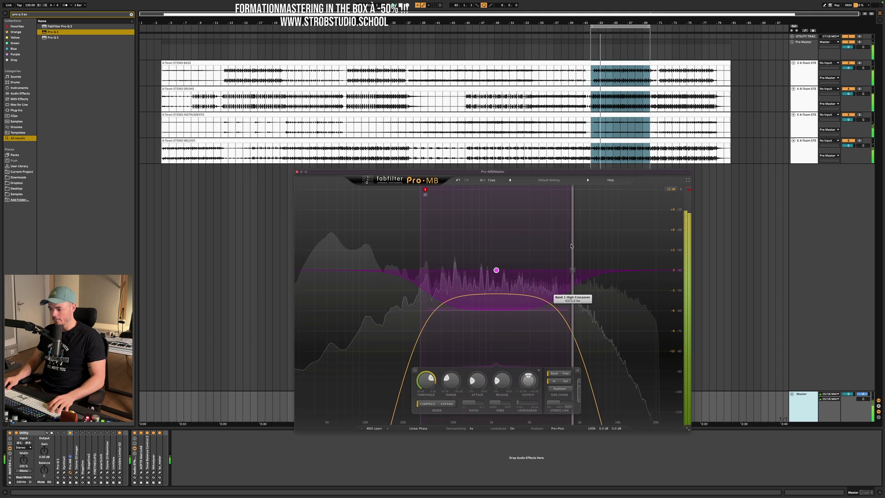
left_click_drag(573, 248, 587, 249)
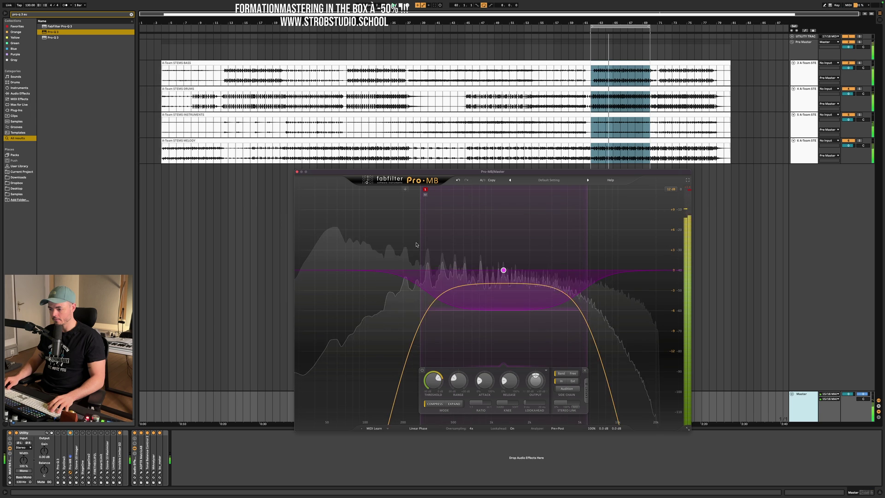
left_click_drag(420, 244, 430, 244)
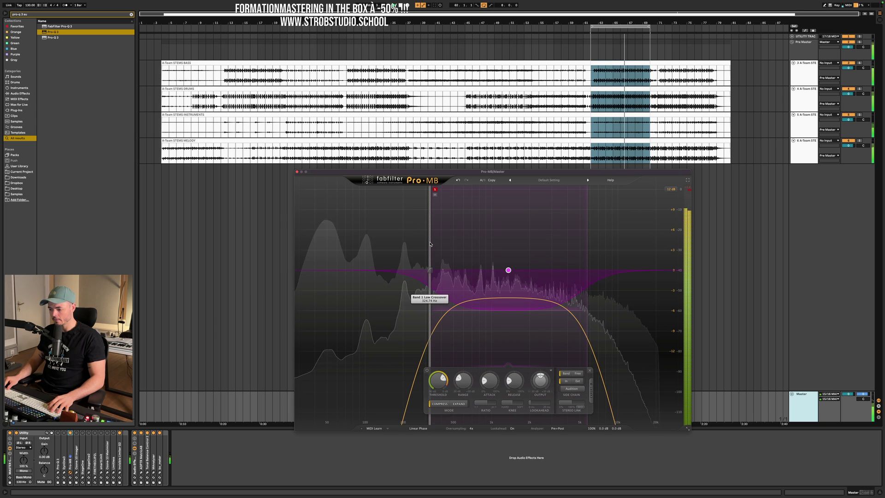
key("space")
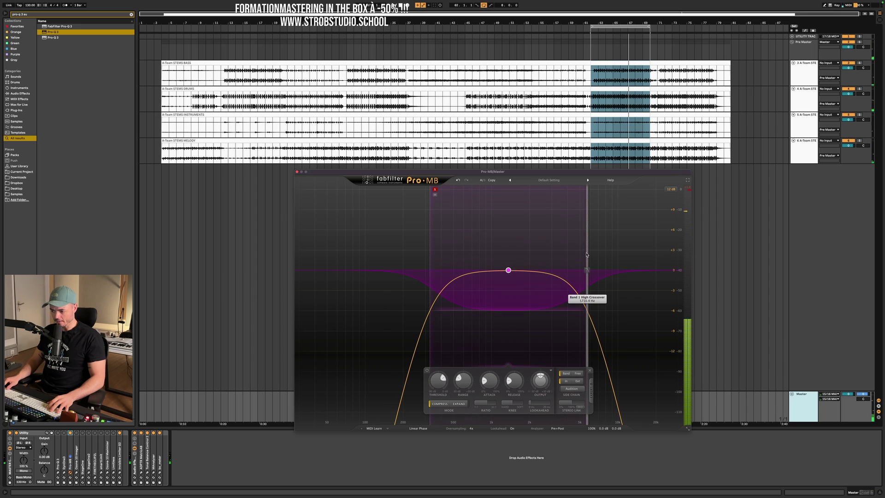
left_click_drag(587, 255, 583, 255)
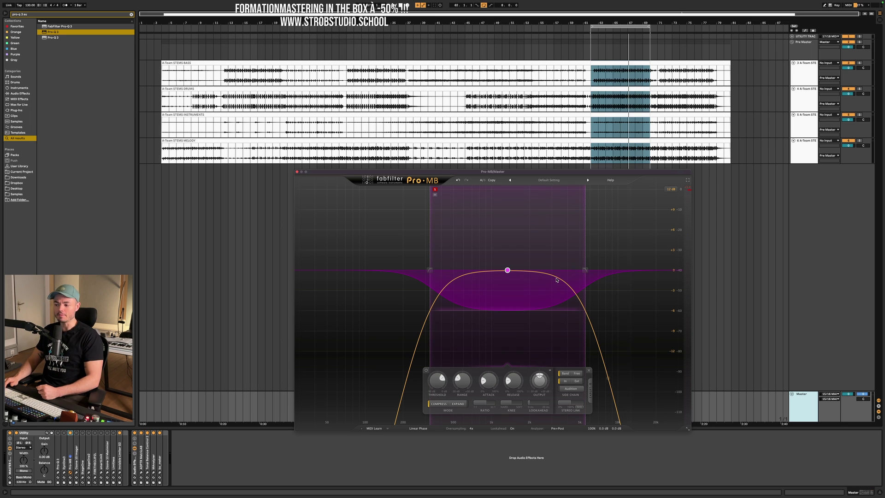
mouse_move(542, 313)
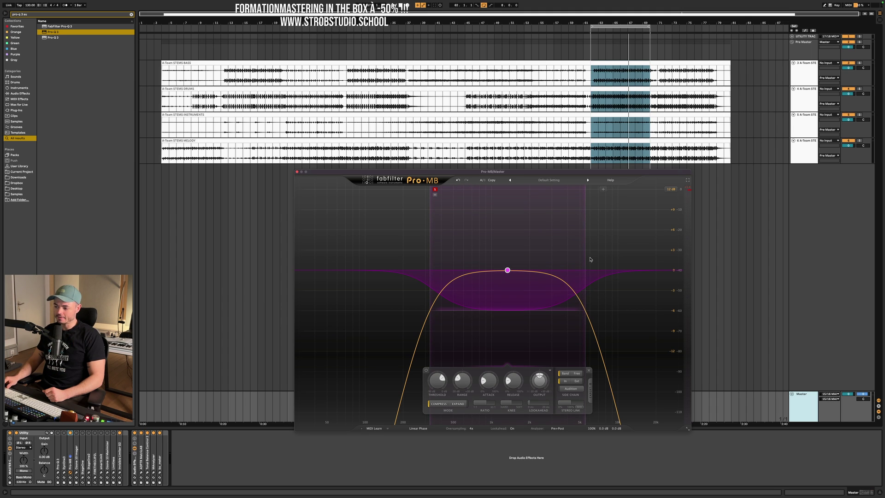
mouse_move(587, 253)
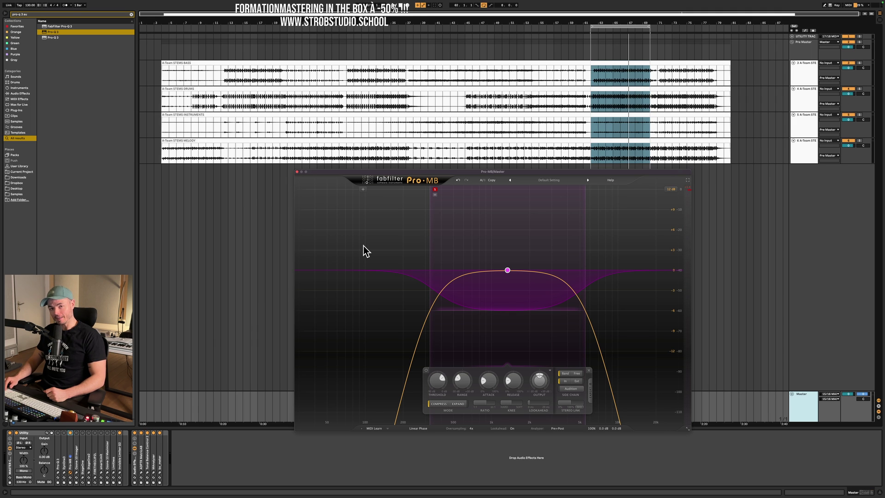
key("space")
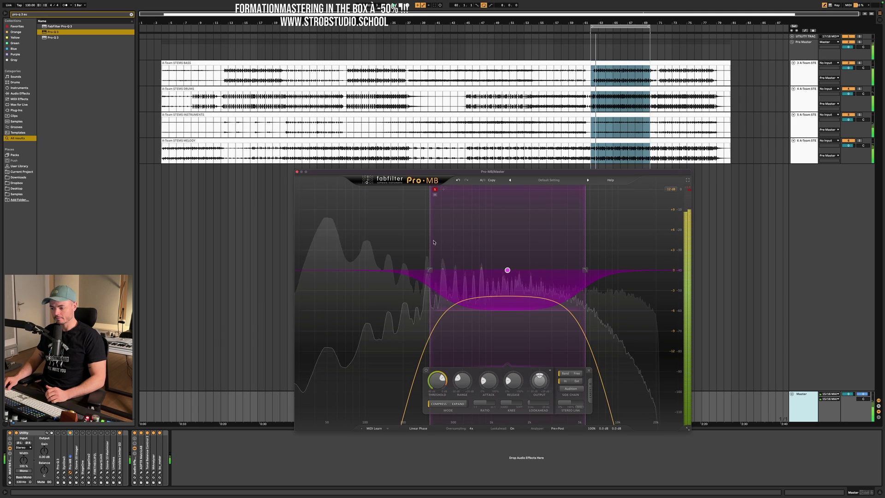
left_click_drag(430, 249, 407, 251)
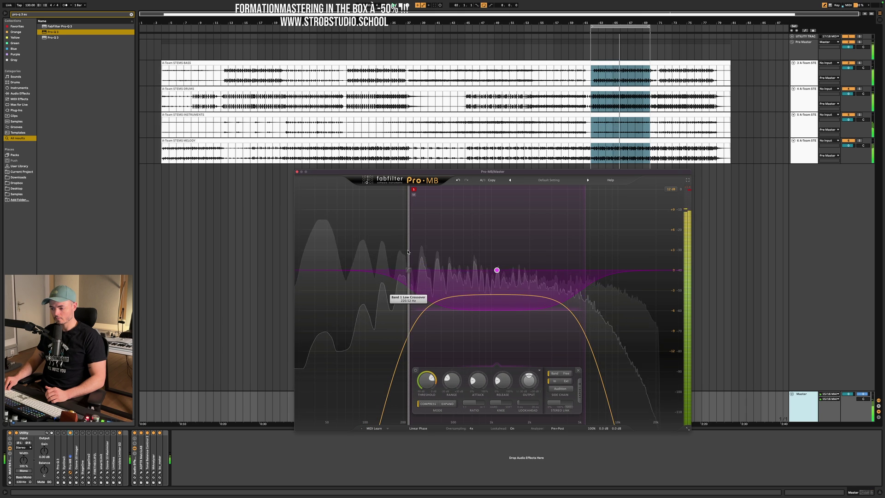
mouse_move(587, 238)
left_mouse_down()
mouse_move(548, 240)
mouse_move(580, 241)
left_mouse_up()
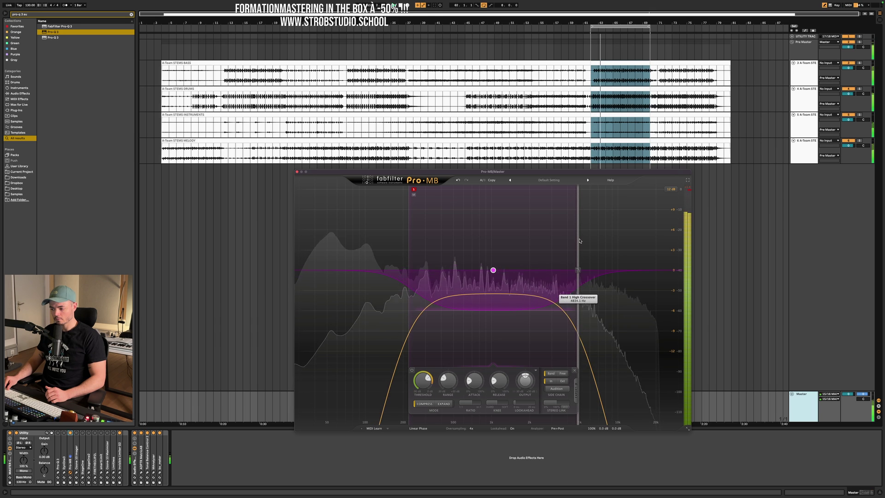
key("space")
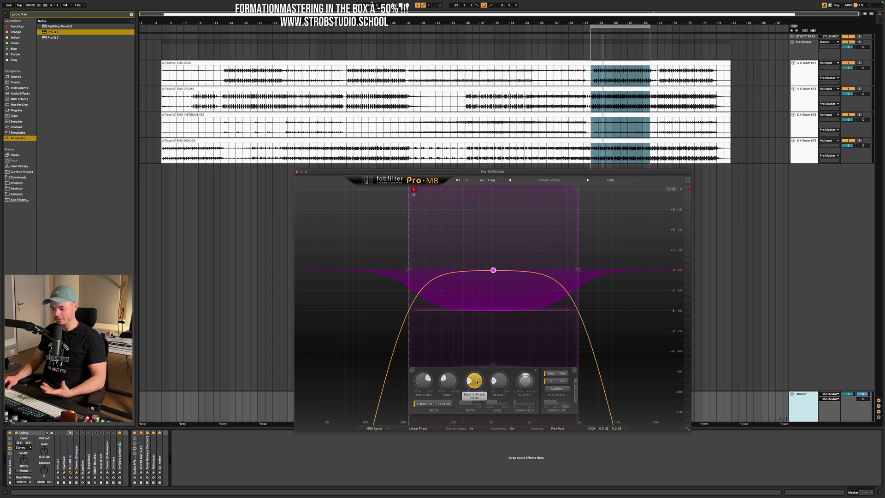
Step: Set the band to Expand with a range of about +6 dB, minimum attack and a short release
left_click_drag(474, 380, 454, 368)
left_click(444, 403)
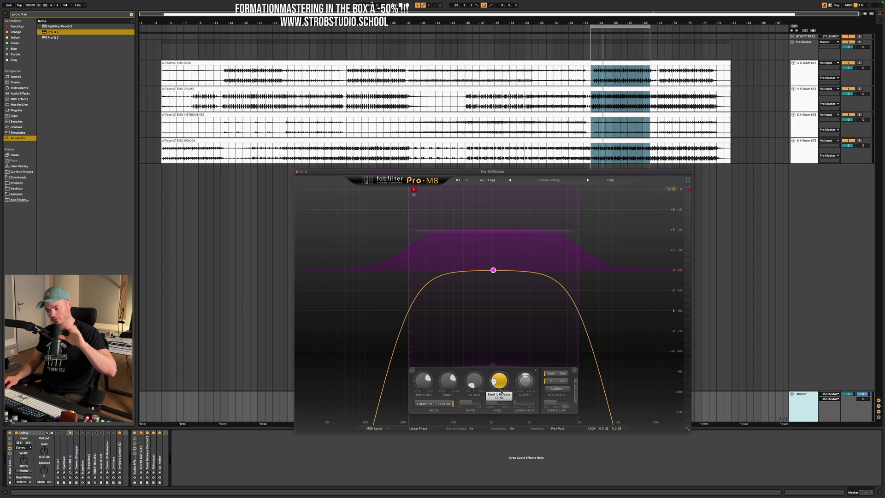
left_click_drag(501, 391, 503, 384)
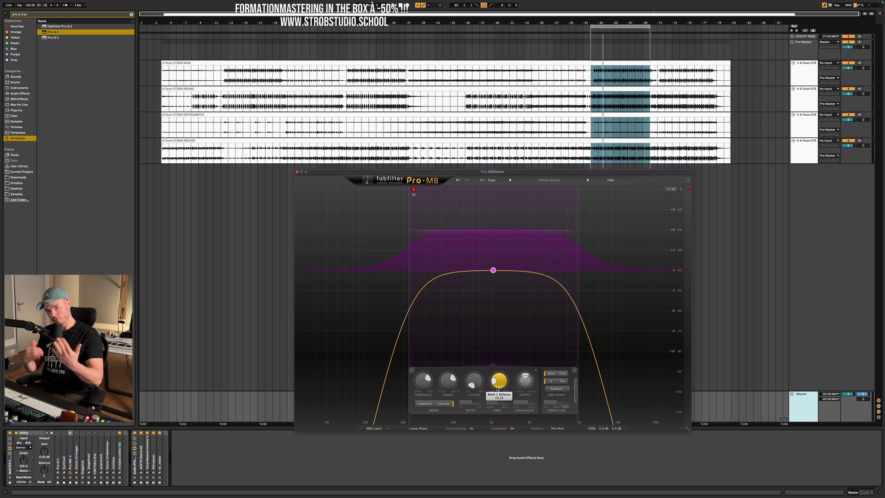
mouse_move(497, 388)
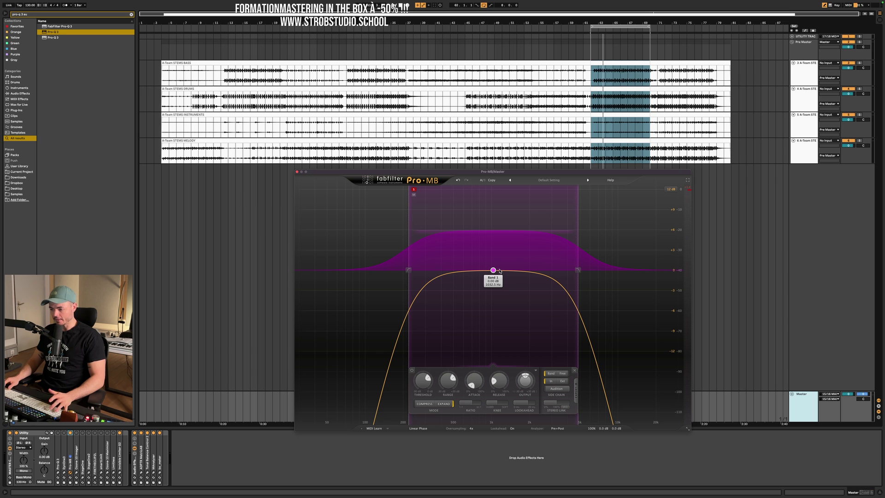
Step: Play the loop, take the midrange band out of solo and reduce its range to about +4.5 dB
key("space")
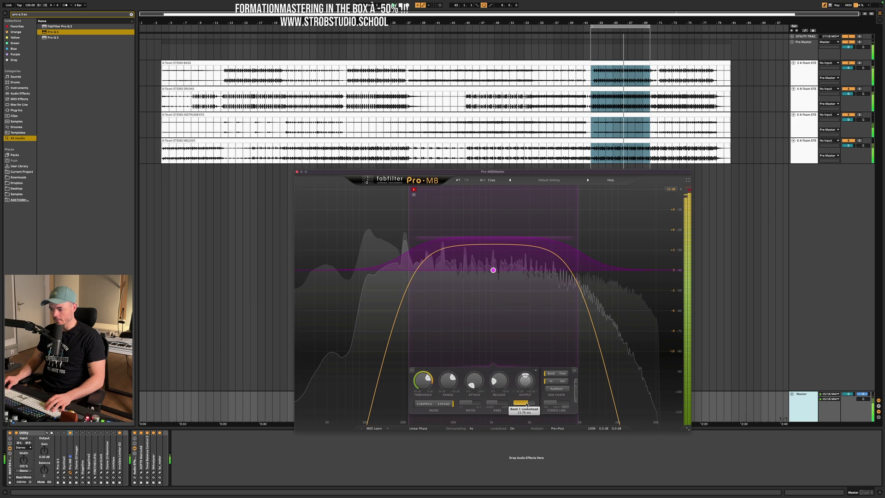
left_click(414, 189)
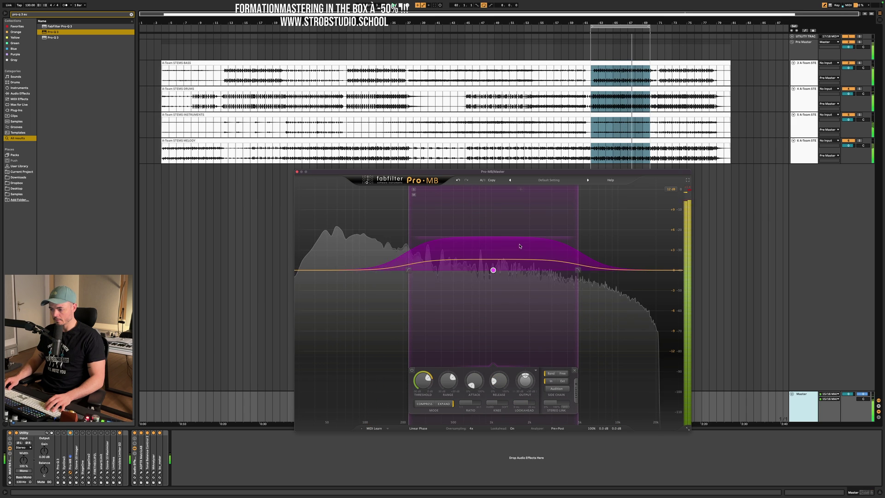
mouse_move(520, 238)
left_mouse_down()
mouse_move(521, 252)
mouse_move(520, 240)
left_mouse_up()
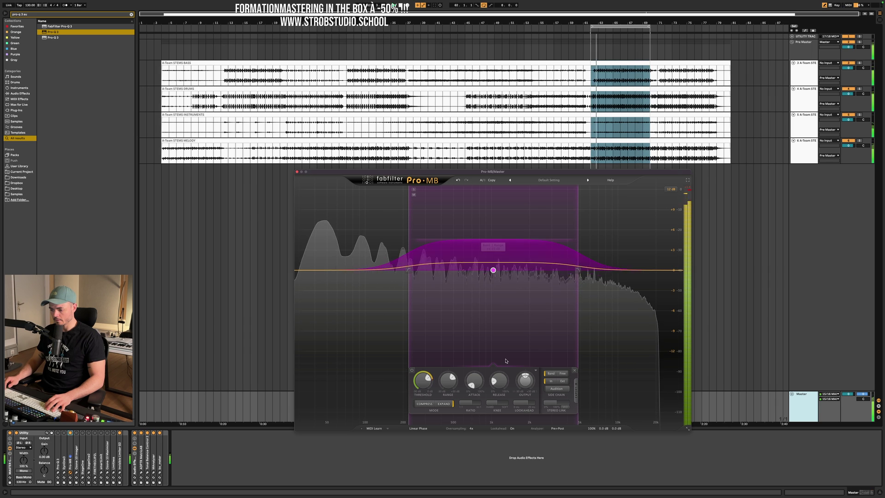
Step: Compare the mix with the band bypassed and active, and trim the band's range to about +4 dB
left_click(411, 371)
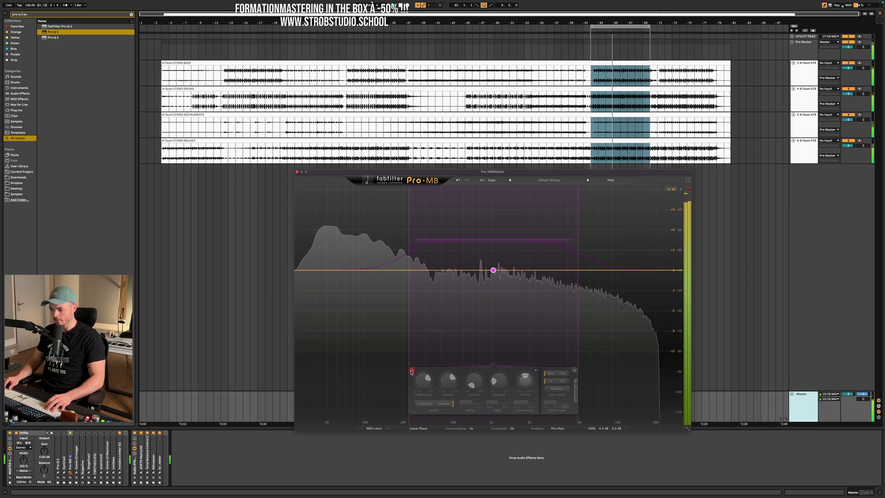
left_click(412, 371)
left_click_drag(537, 239, 537, 243)
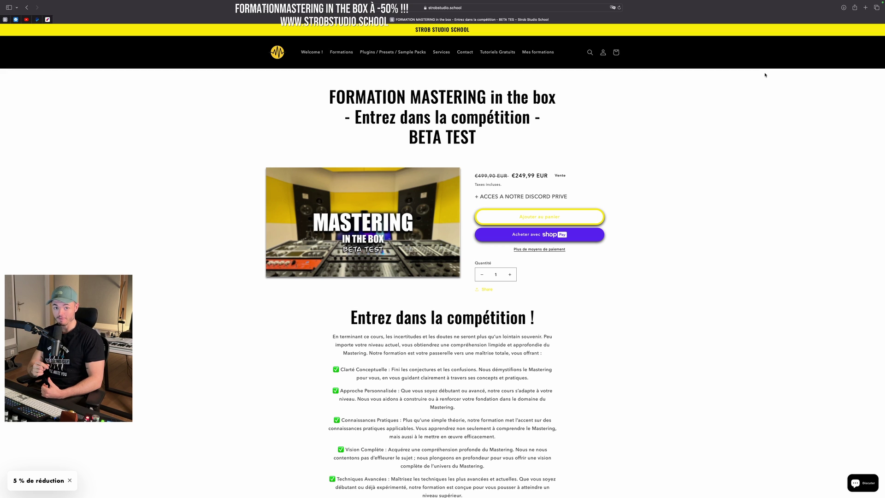
Step: Switch to the browser and review the mastering course's programme, sale price and private Discord access on strobstudio.school
scroll(737, 187, "down", 20)
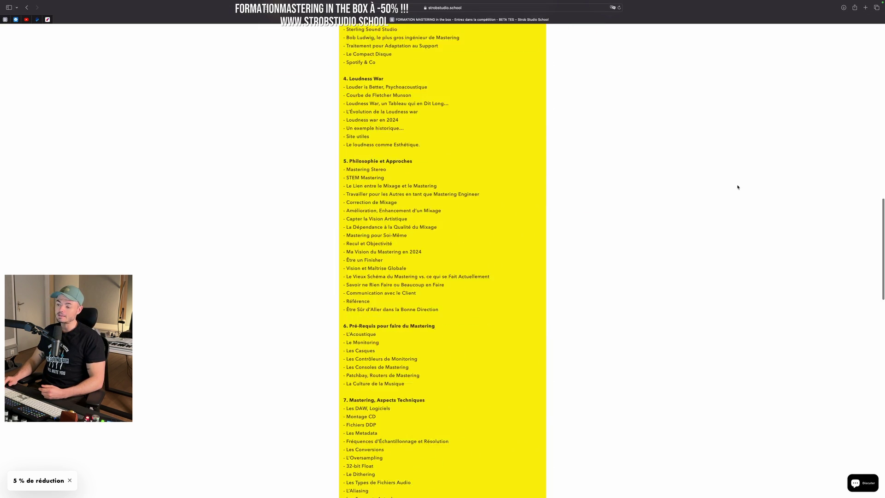
scroll(737, 187, "down", 10)
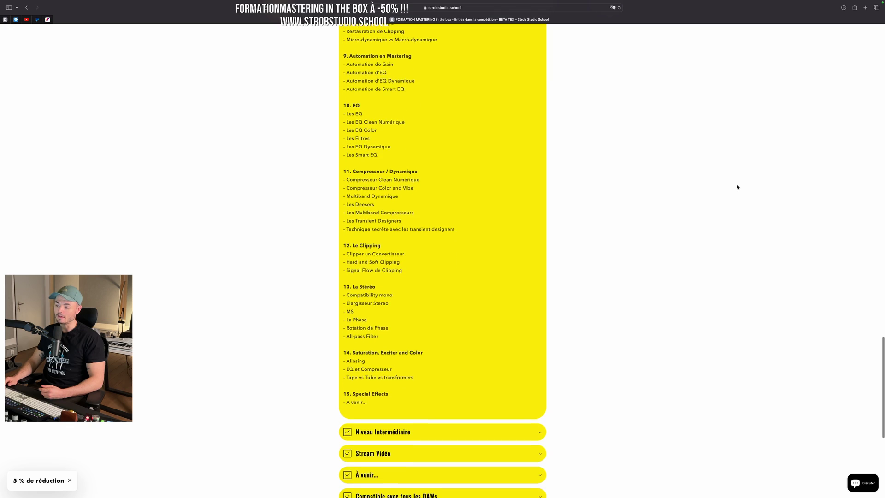
scroll(737, 186, "up", 20)
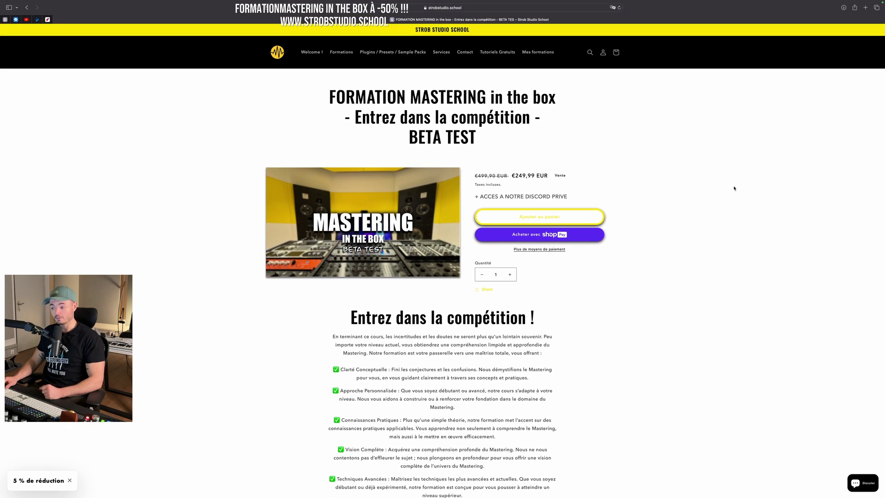
left_click_drag(510, 176, 548, 176)
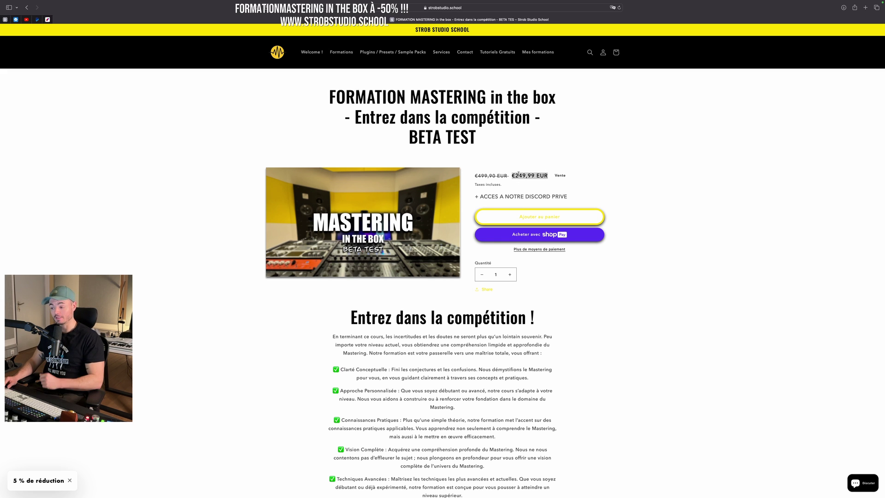
scroll(519, 353, "down", 10)
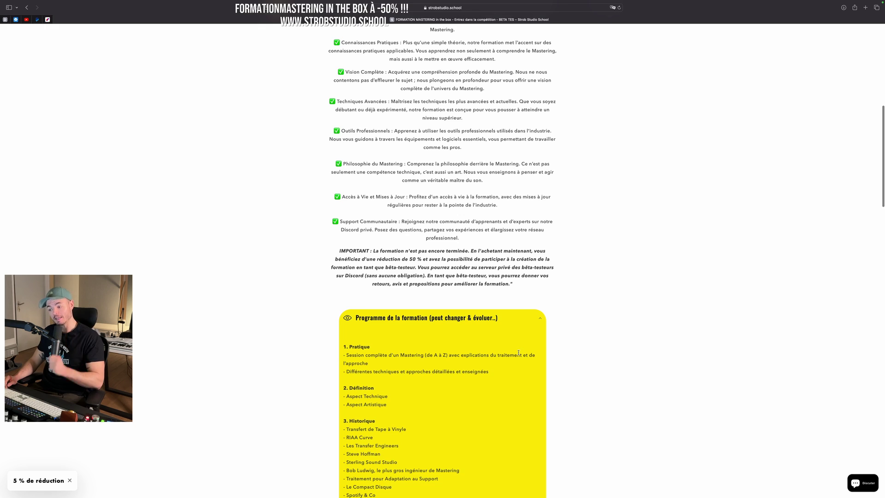
scroll(519, 352, "up", 10)
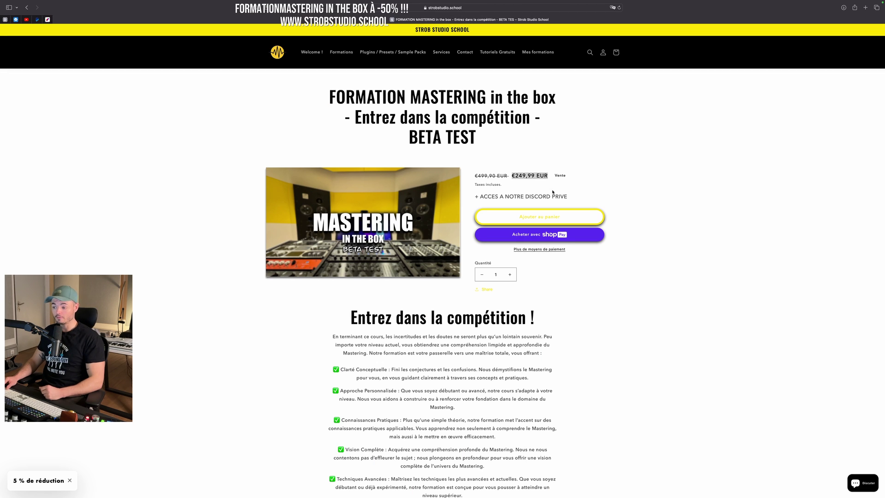
left_click_drag(469, 199, 597, 199)
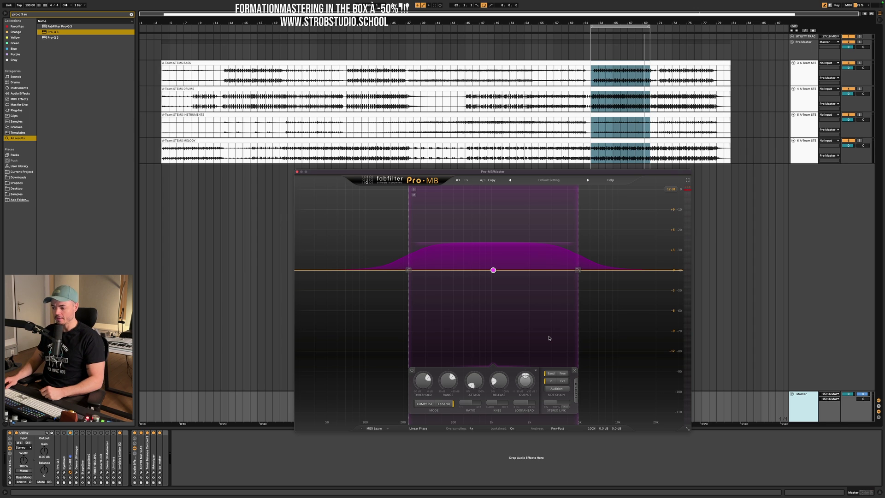
Step: Back in Ableton Live, set the band's side chain to Free, covering about 1.8 to 12.5 kHz, and play the loop
left_click(562, 373)
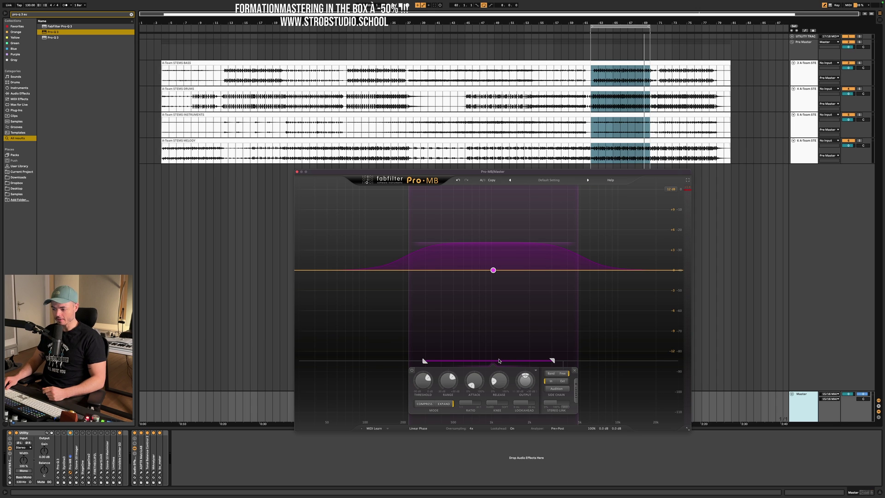
left_click_drag(499, 360, 580, 358)
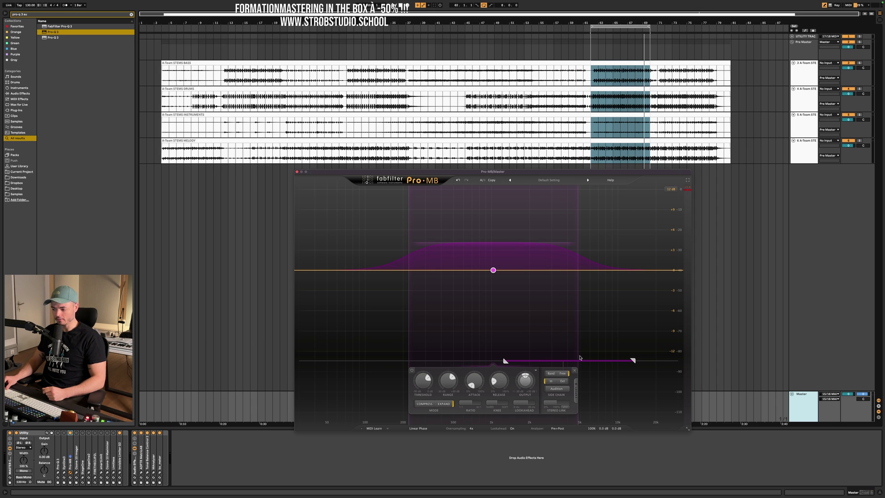
left_click_drag(503, 360, 528, 360)
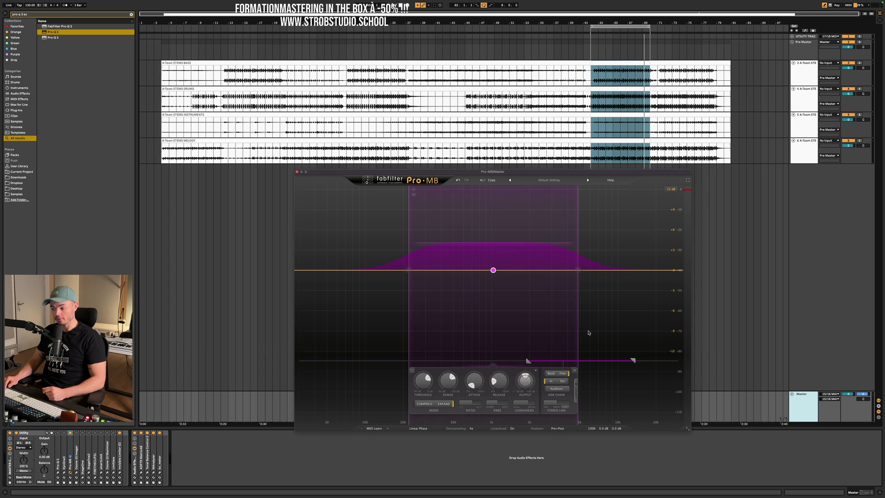
mouse_move(595, 363)
left_mouse_down()
mouse_move(561, 362)
mouse_move(592, 363)
left_mouse_up()
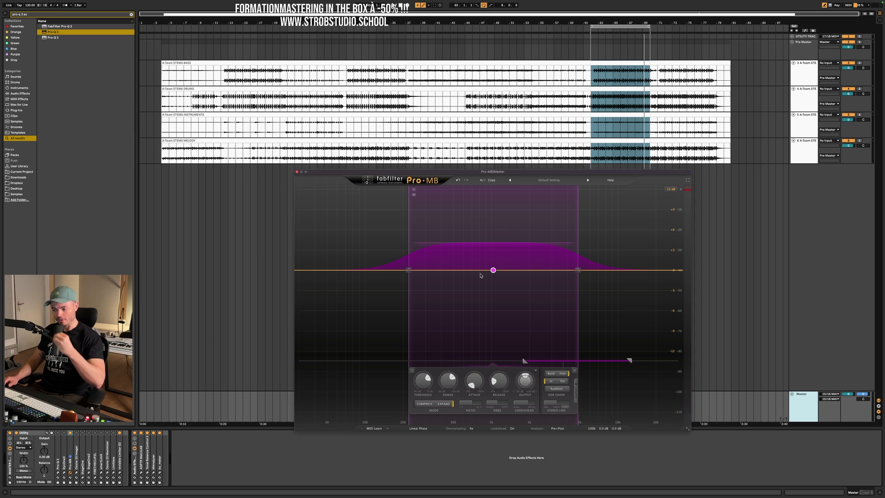
key("space")
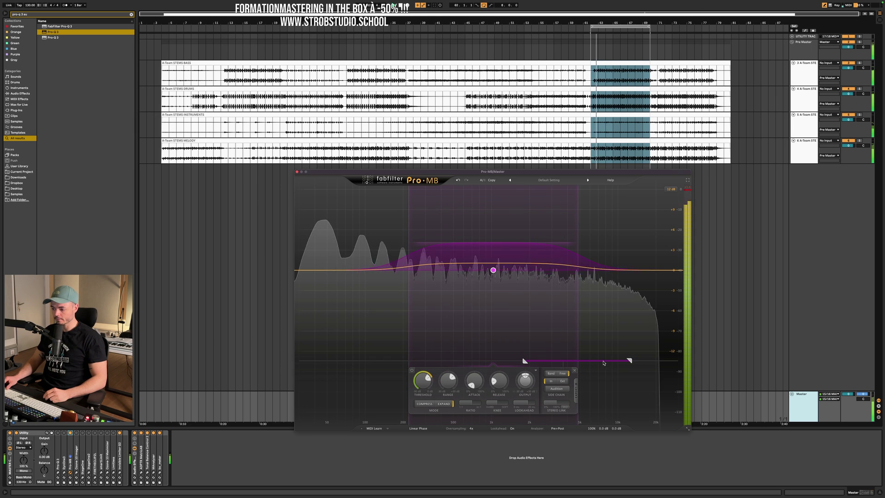
Step: Audition the midrange band's side chain while sweeping its free range across the spectrum, settling on about 0.77 to 5.2 kHz
left_click(557, 390)
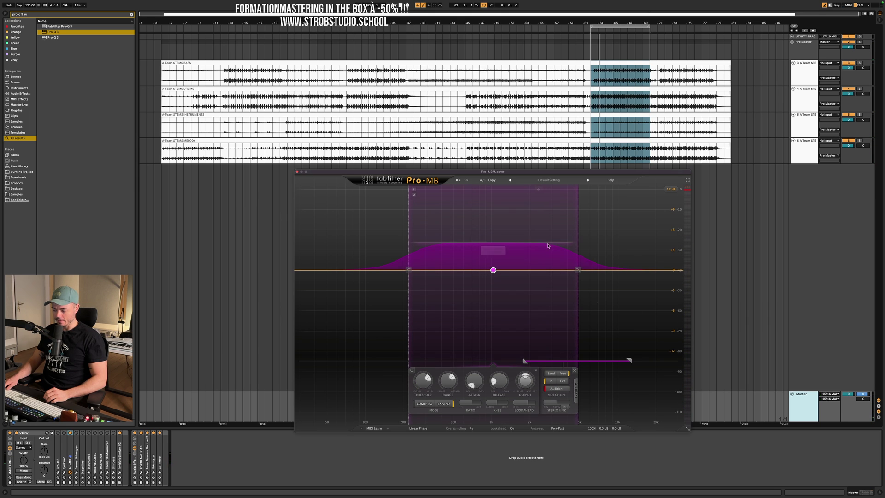
key("space")
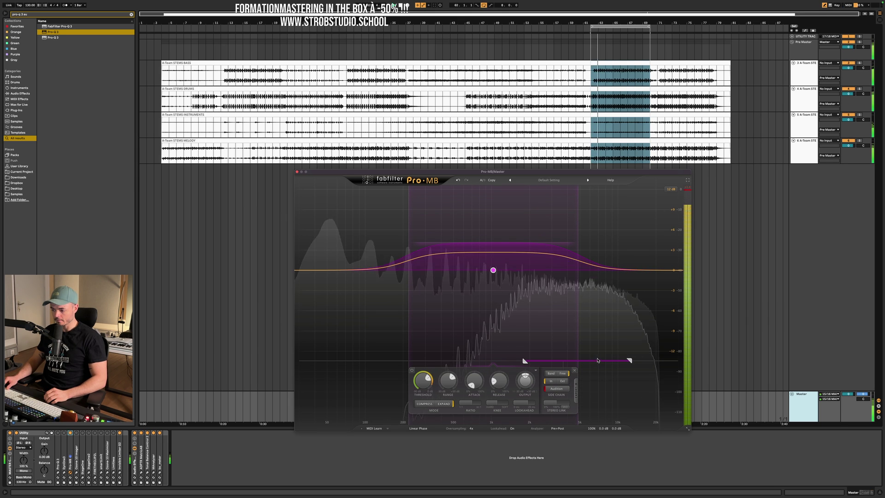
left_click_drag(587, 361, 660, 353)
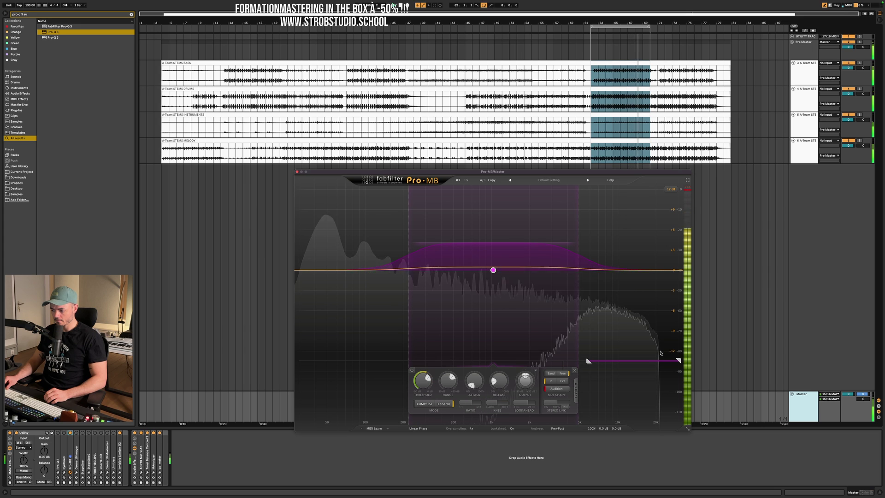
left_click_drag(660, 352, 561, 354)
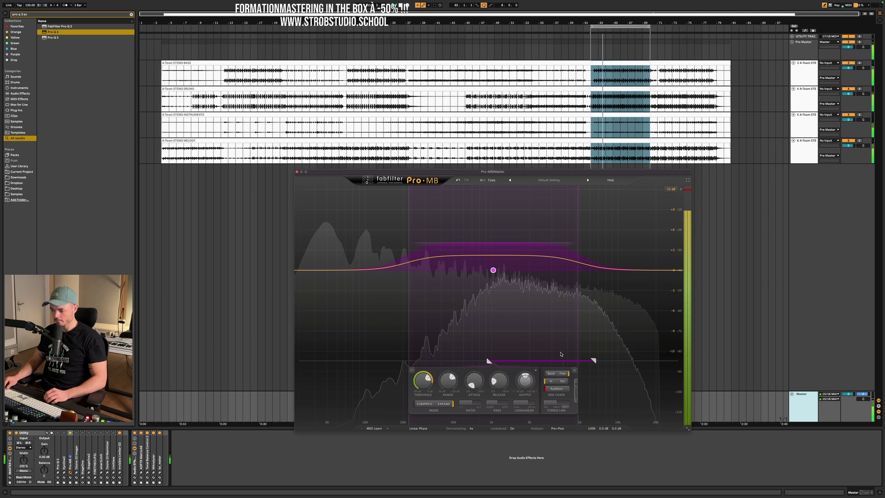
key("space")
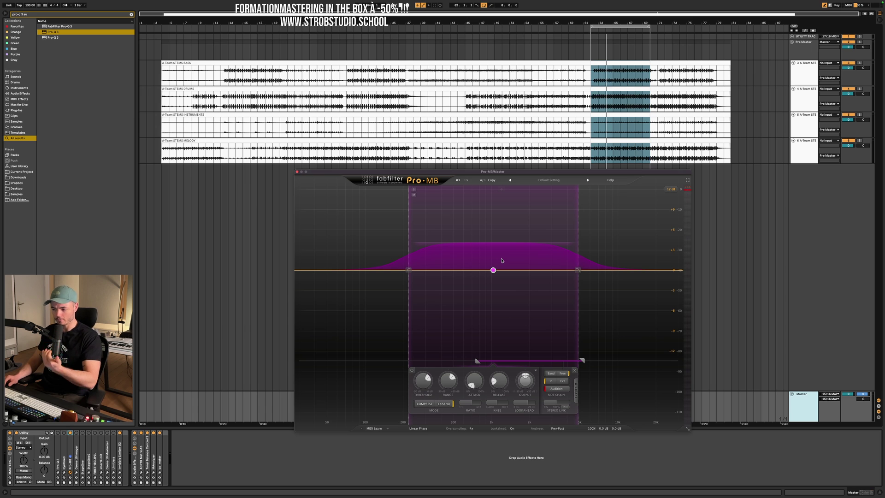
Step: Play the loop, raise the midrange band's output to about +0.3 dB and compare the mix with the band bypassed and active
key("space")
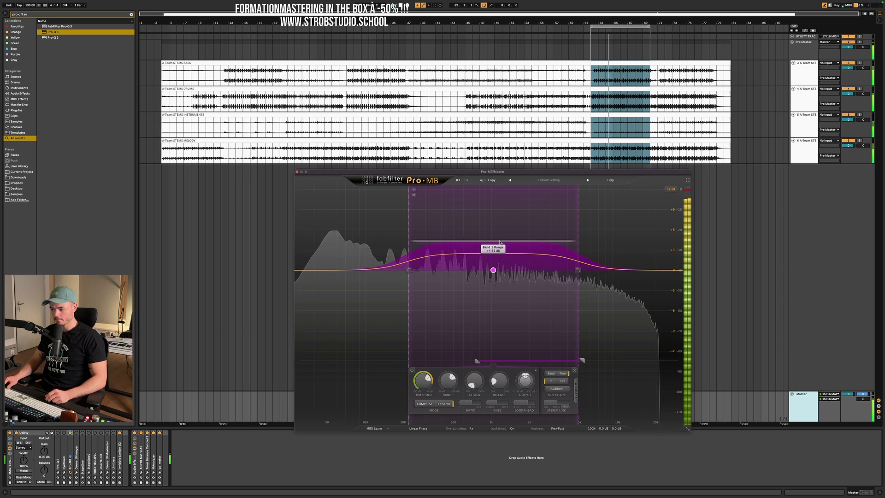
left_click_drag(493, 275, 494, 267)
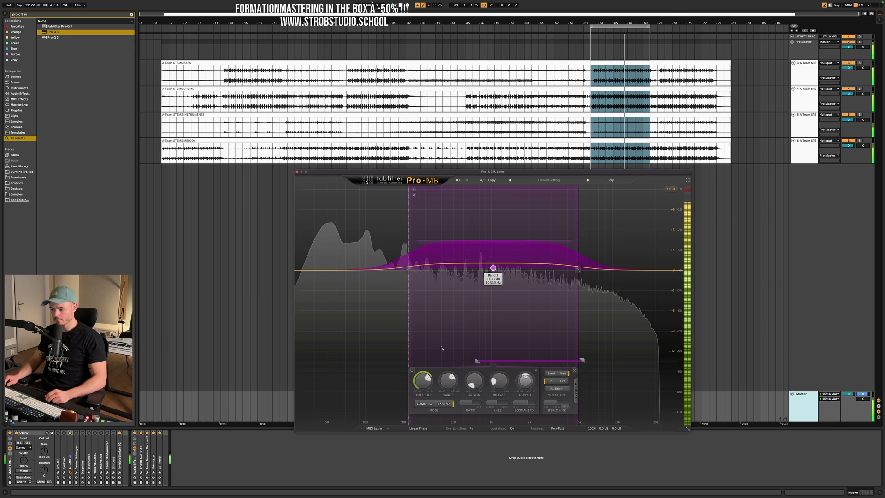
left_click(412, 371)
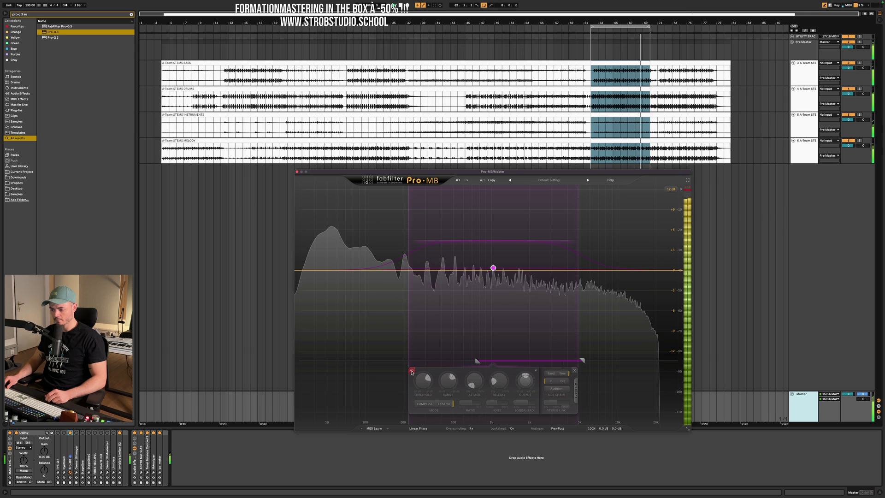
left_click(411, 371)
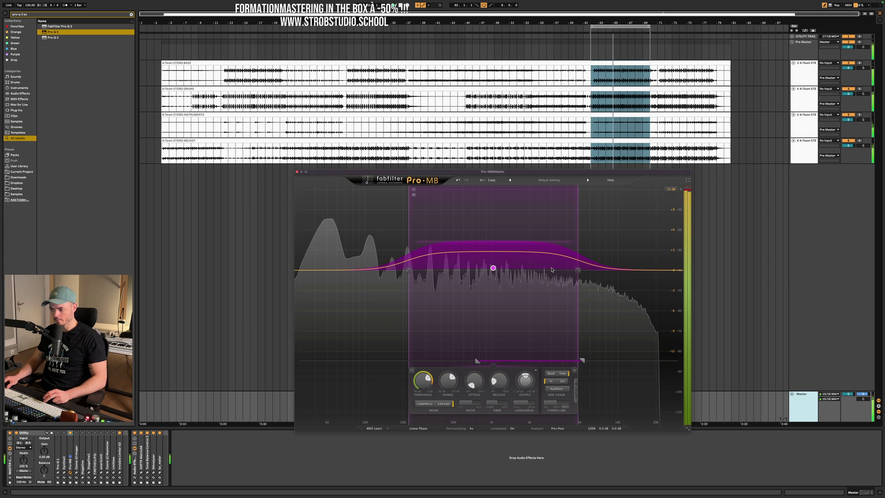
key("space")
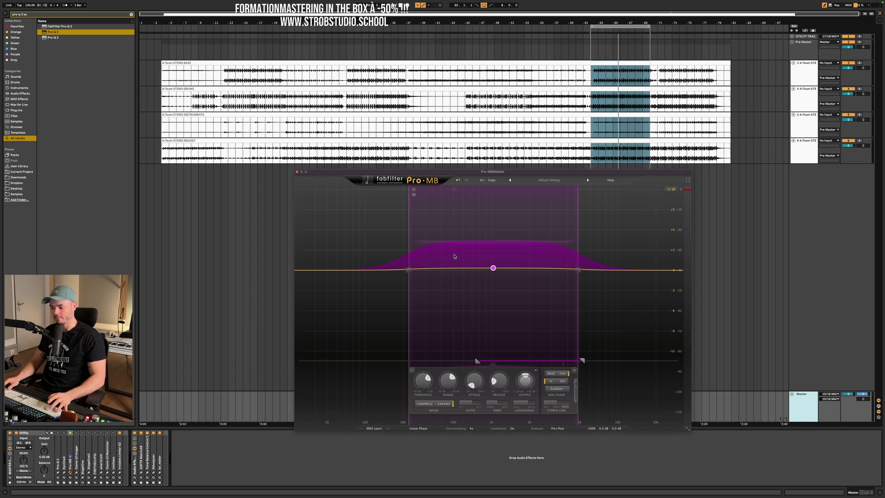
Step: After another bypass comparison during playback, reduce the midrange band's range to about +3 dB and raise its low crossover to about 233 Hz
key("space")
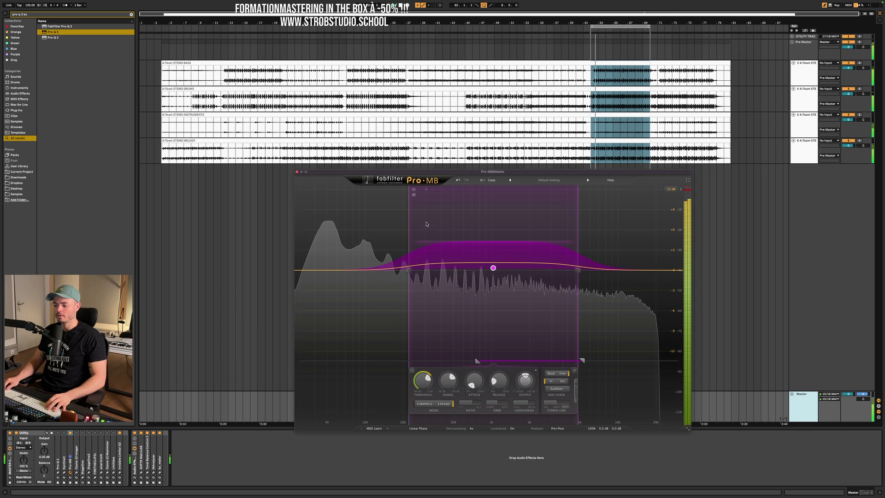
left_click(412, 371)
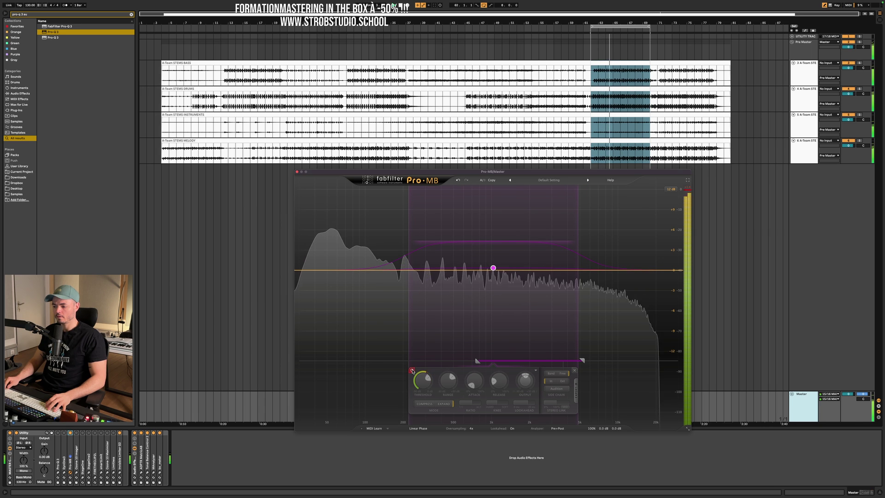
left_click(413, 370)
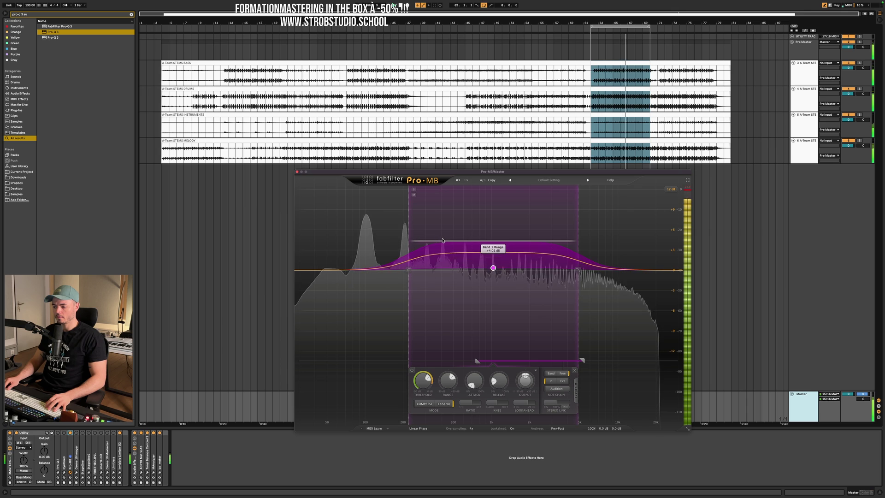
scroll(445, 382, "down", 3)
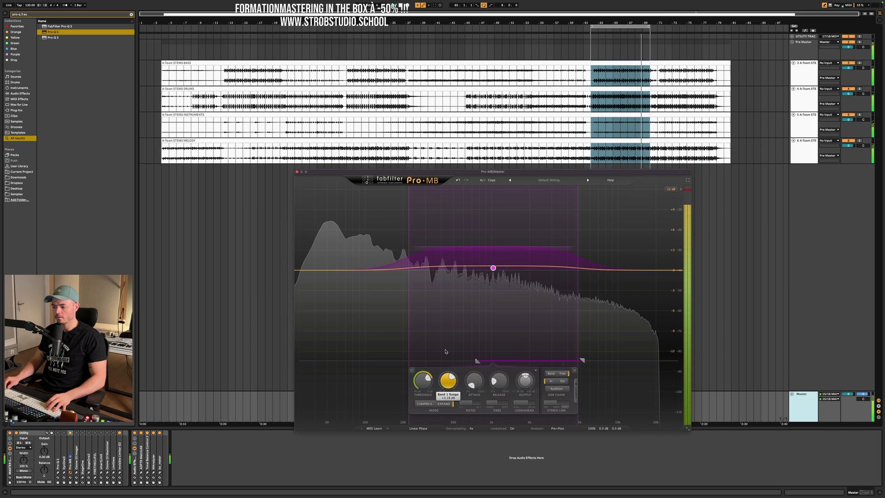
left_click_drag(407, 245, 411, 244)
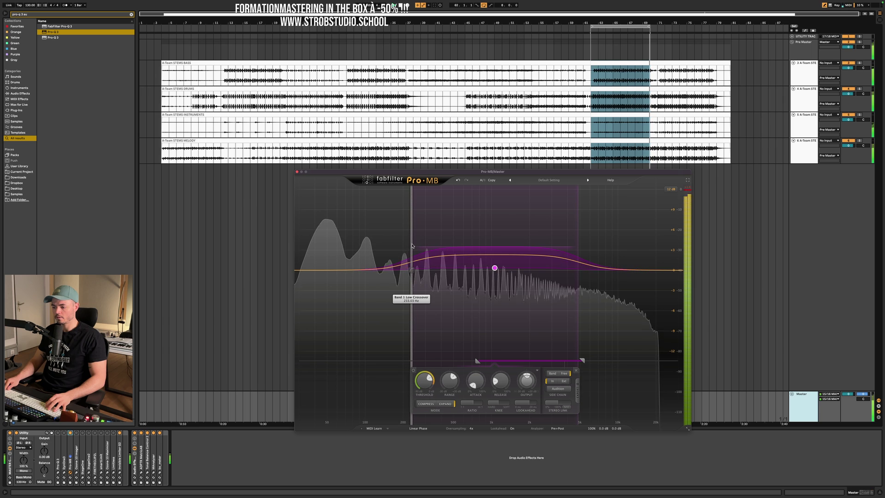
Step: Raise the midrange band's output to about +0.6 dB, comparing the band bypassed and active, and stop playback
left_click(413, 371)
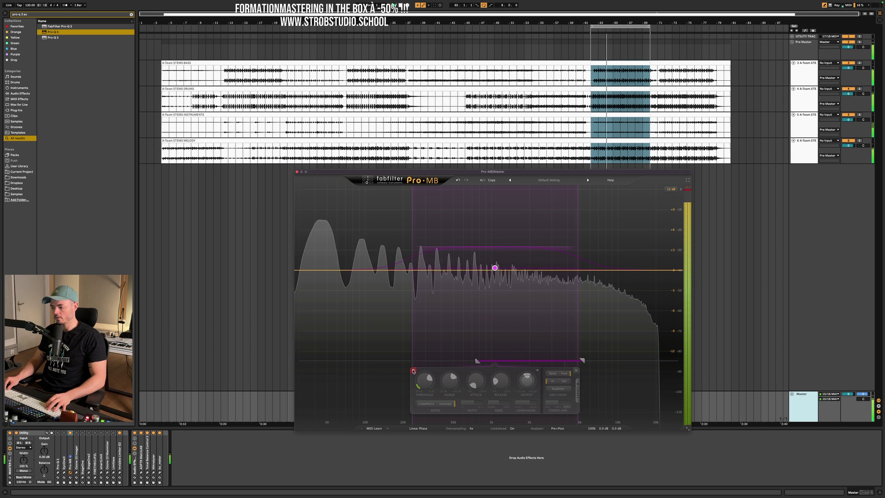
left_click(413, 371)
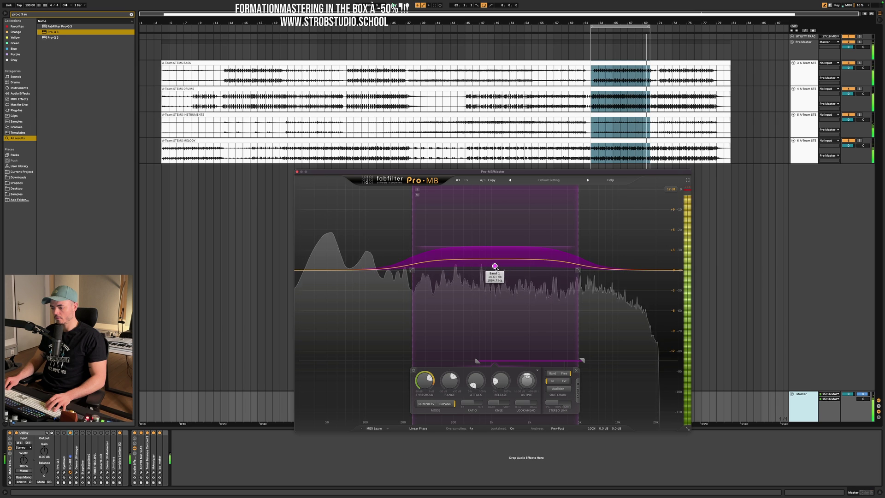
left_click(414, 371)
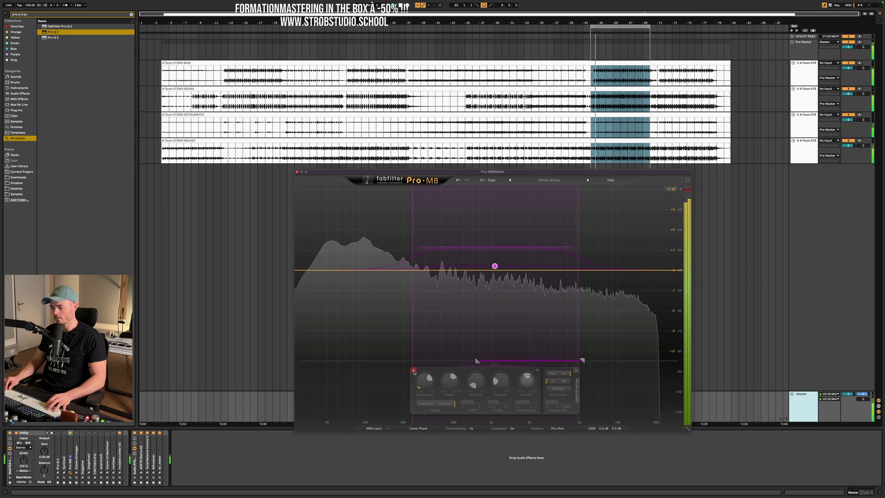
left_click(414, 371)
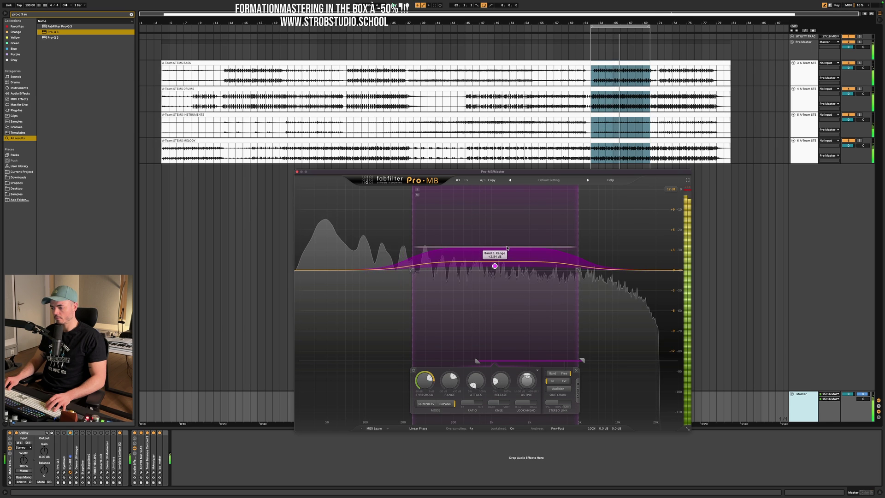
key("space")
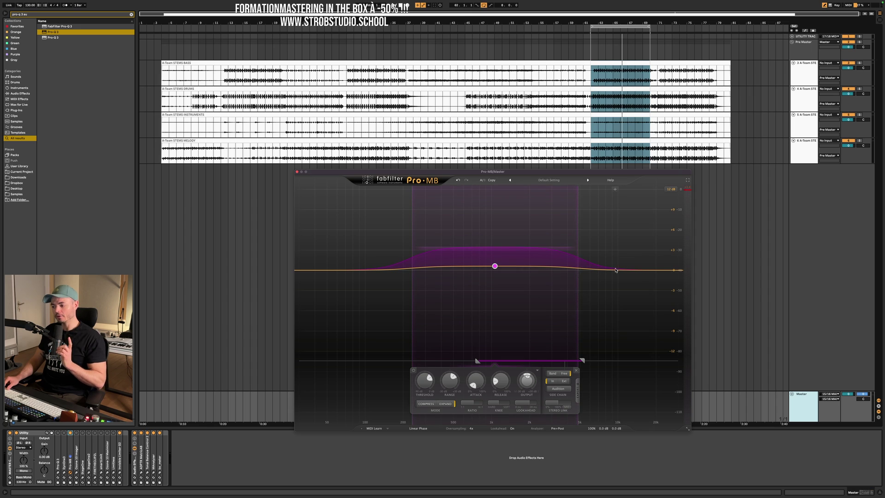
Step: Add a high band from the midrange band's upper edge to the top of the spectrum and set its range to about +2 dB during playback
left_click(617, 270)
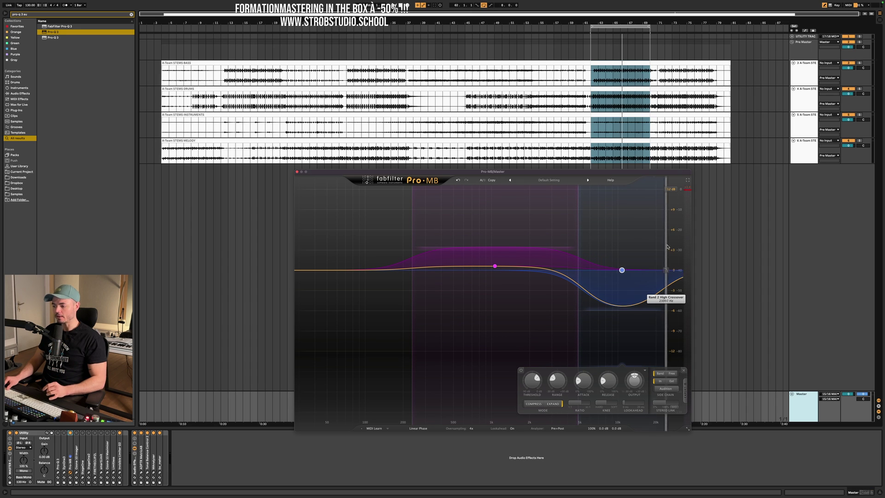
left_click_drag(634, 311, 632, 252)
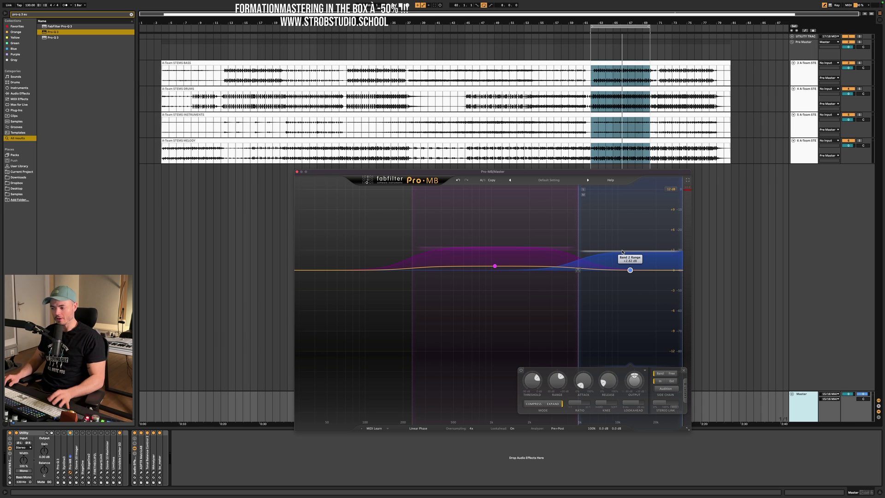
key("space")
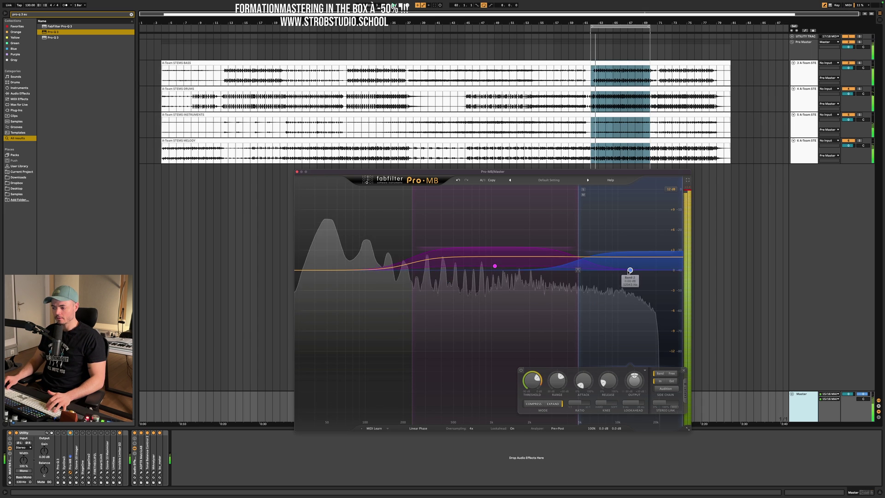
left_click_drag(633, 251, 633, 256)
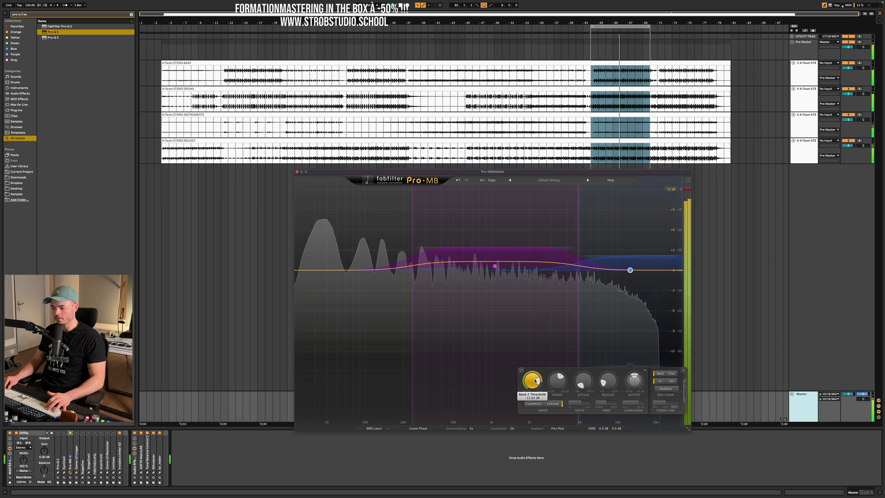
Step: Adjust the high band's threshold, compare the mix with that band bypassed and active, and stop playback
left_click_drag(535, 381, 533, 391)
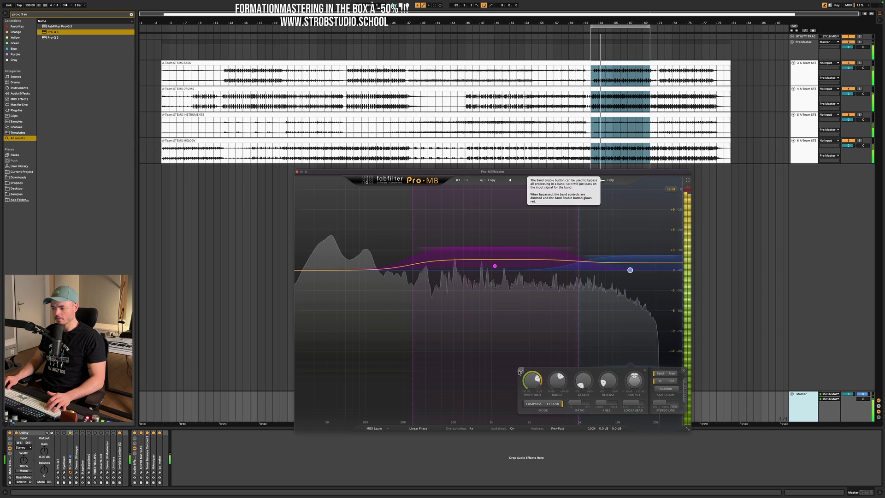
left_click(520, 371)
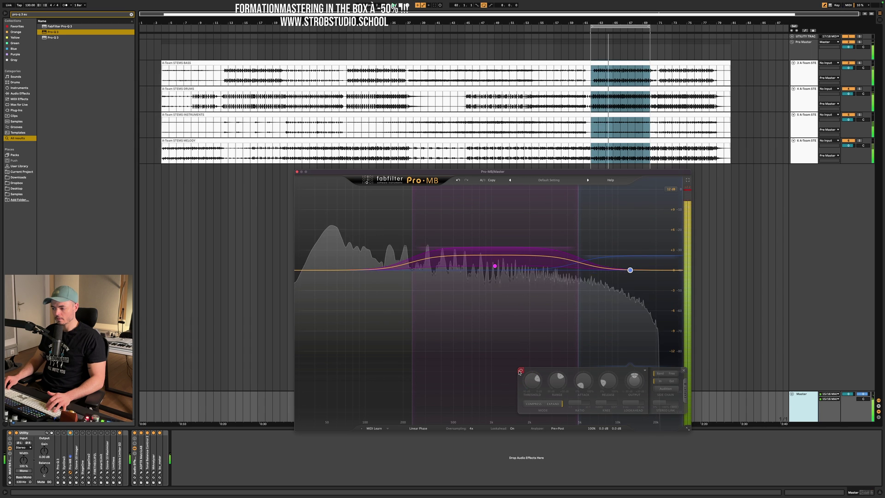
left_click(520, 371)
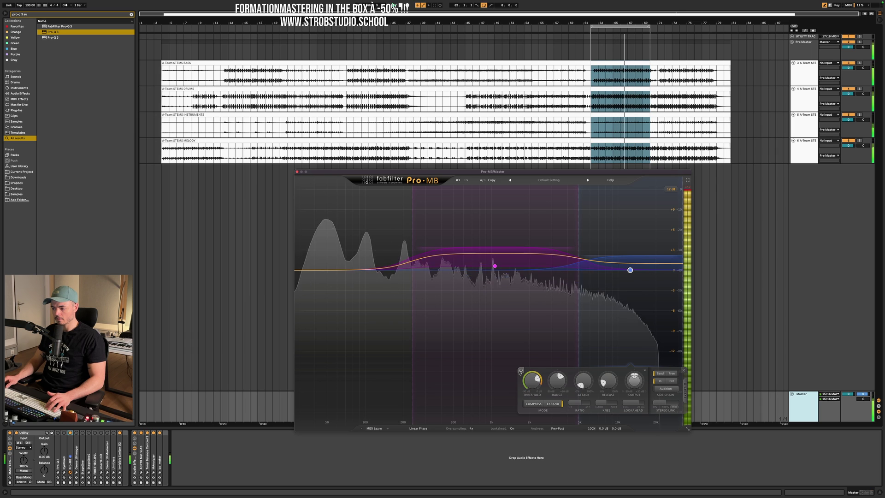
key("space")
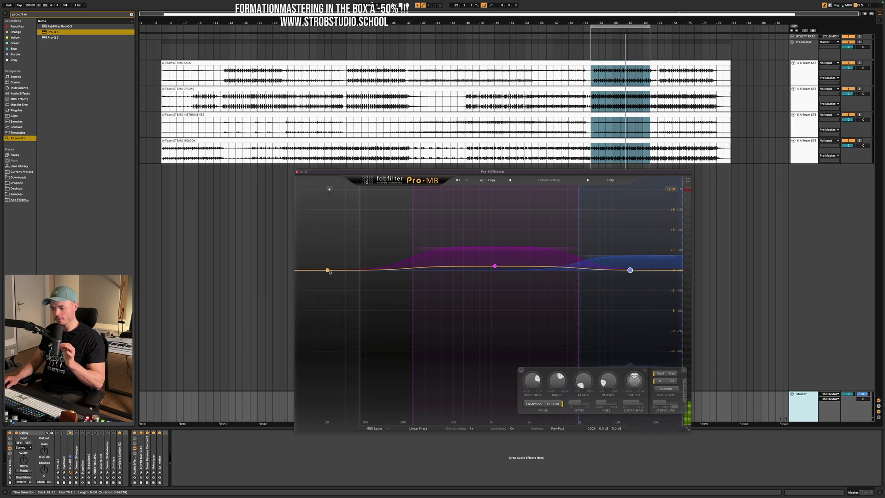
Step: Add a low band reaching up to about 170 Hz, with a range of about +2.5 dB and a reduced attack
left_click(346, 270)
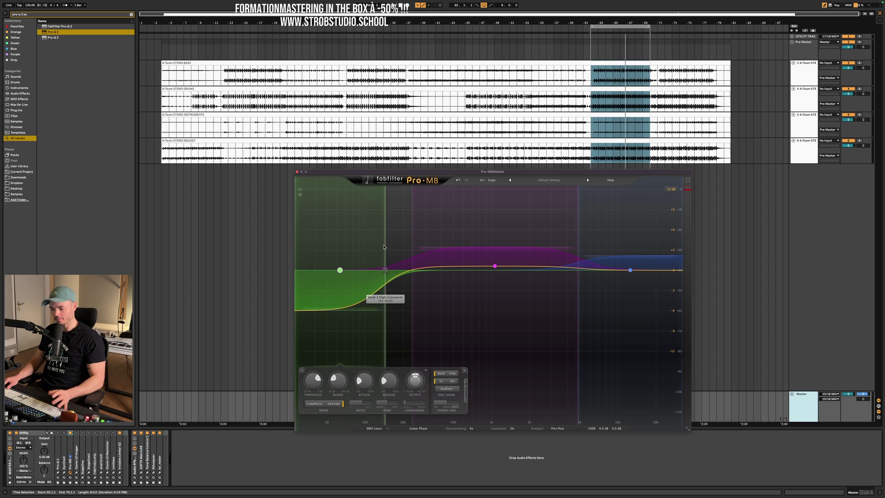
left_click_drag(385, 253, 388, 253)
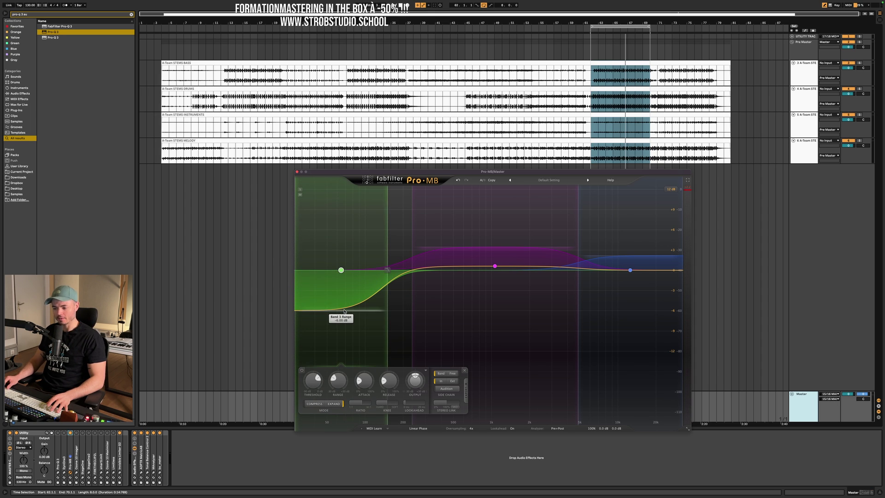
left_click_drag(341, 308, 345, 256)
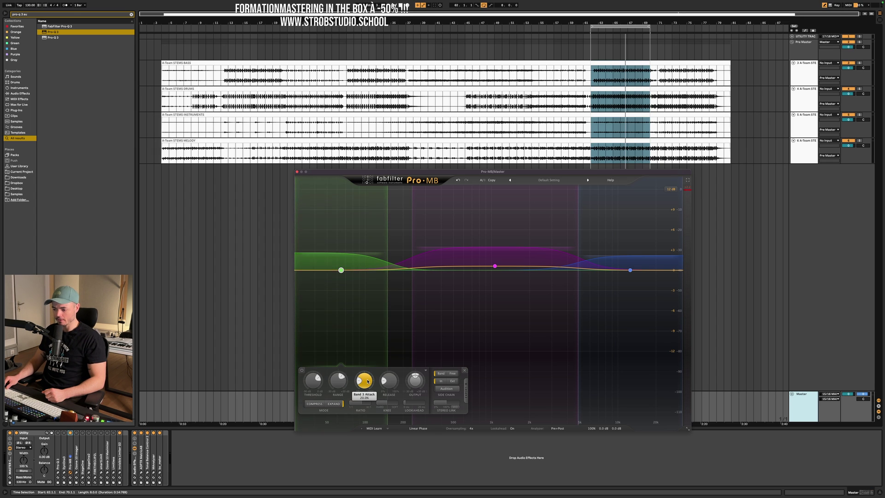
left_click_drag(367, 390, 365, 437)
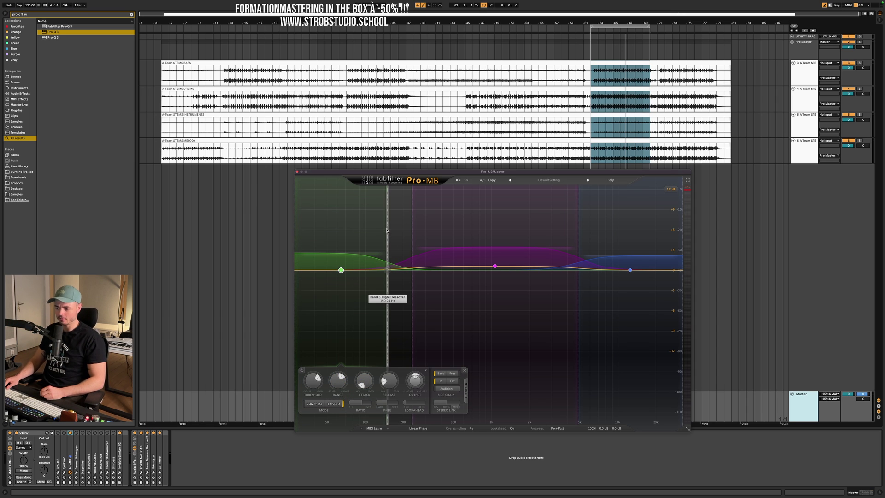
left_click_drag(387, 230, 393, 231)
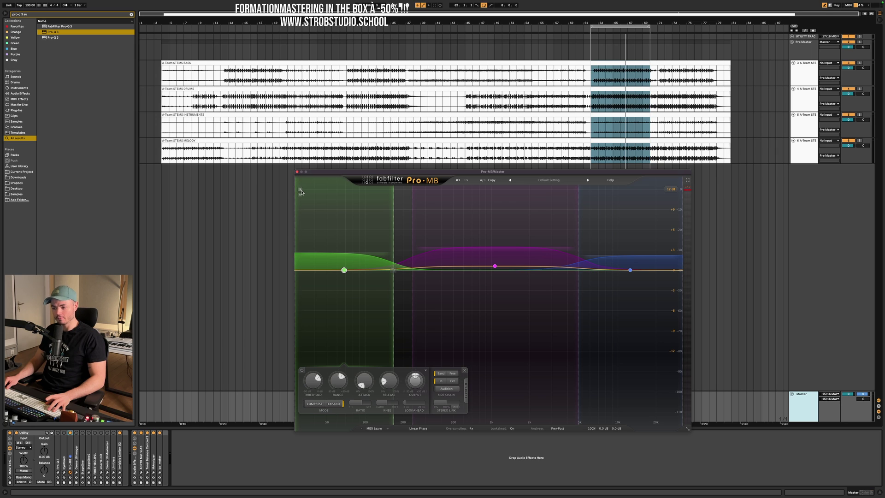
Step: Solo the low band, play the loop and set the band's range to about +5 dB
left_click(300, 189)
key("space")
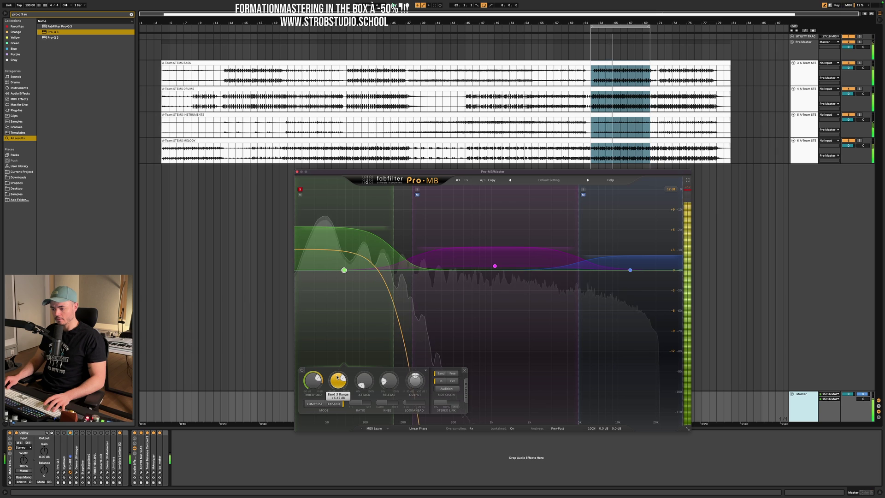
left_click_drag(337, 376, 338, 380)
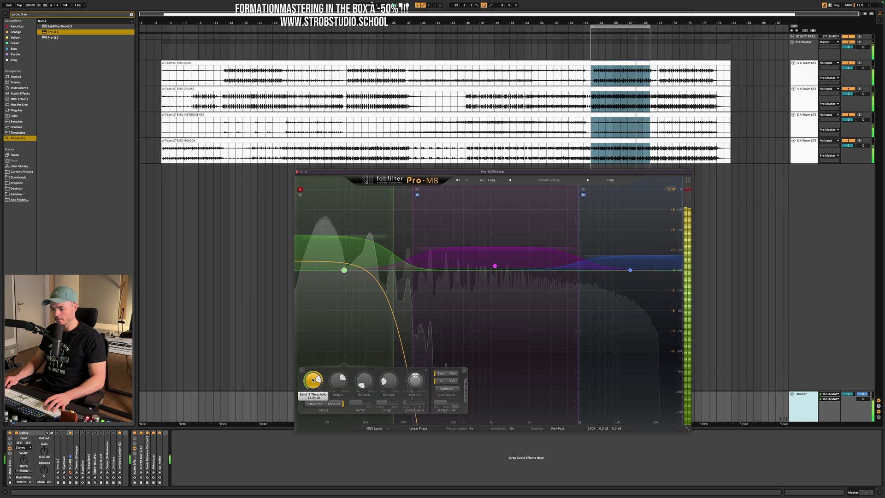
Step: Lengthen the low band's lookahead to about 11 ms, end its solo and set its range to about +6 dB
left_click_drag(339, 381, 340, 381)
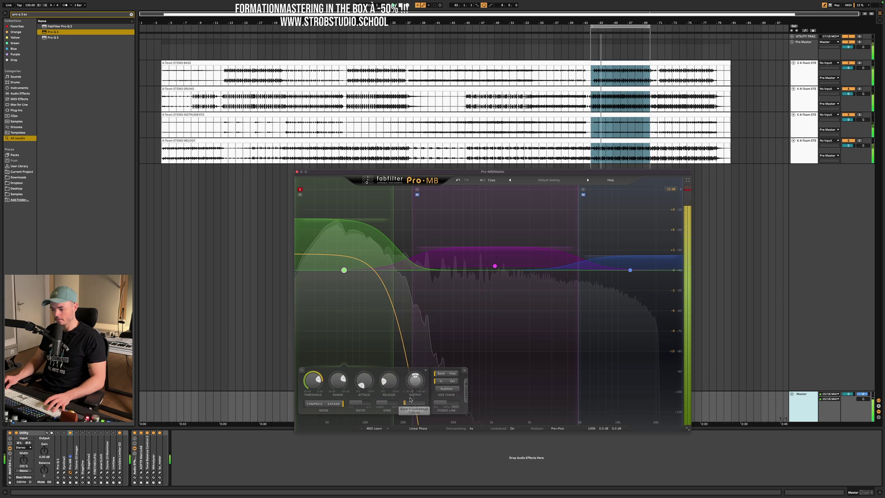
left_click_drag(411, 399, 445, 403)
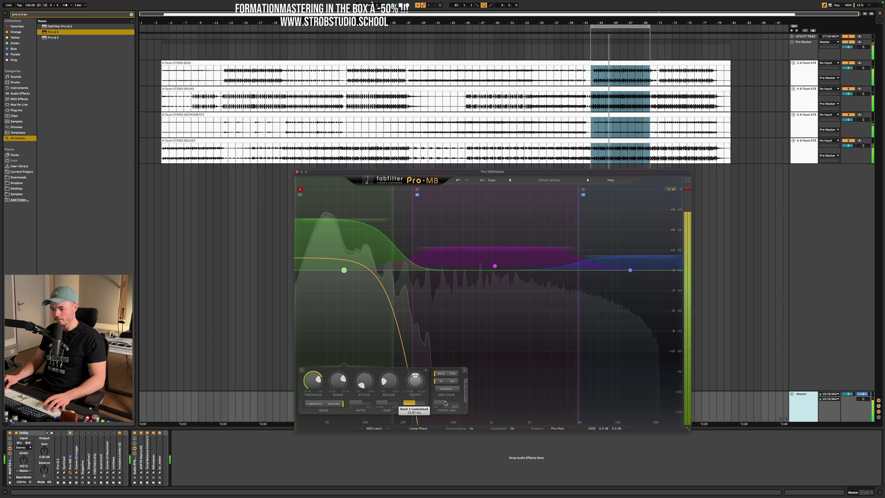
left_click(300, 190)
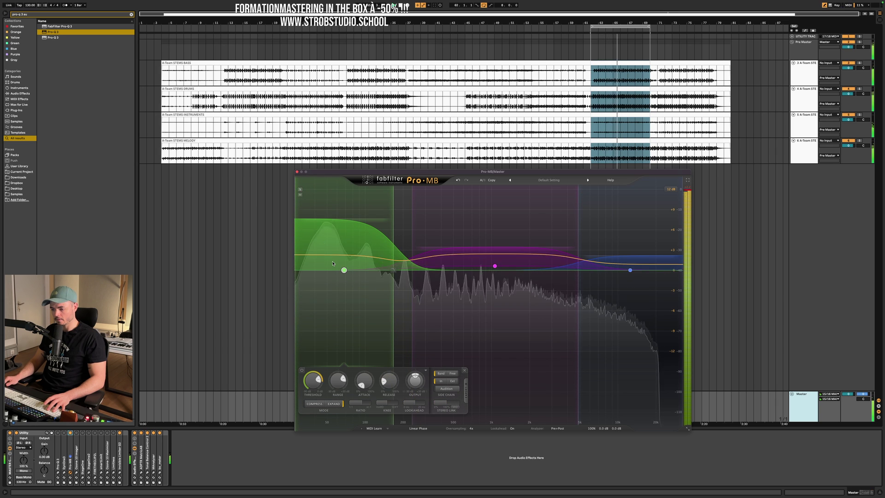
left_click_drag(346, 219, 347, 228)
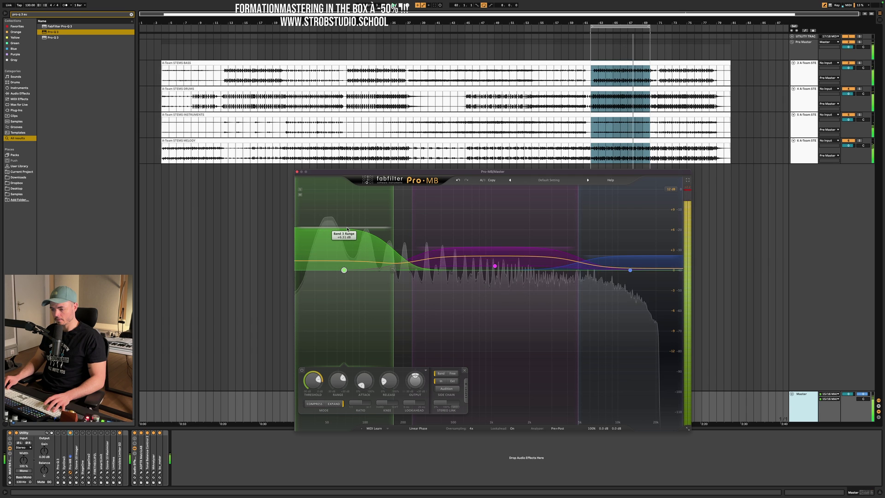
Step: Compare the mix with the low band bypassed and active, and with all three bands bypassed and active together
left_click(302, 371)
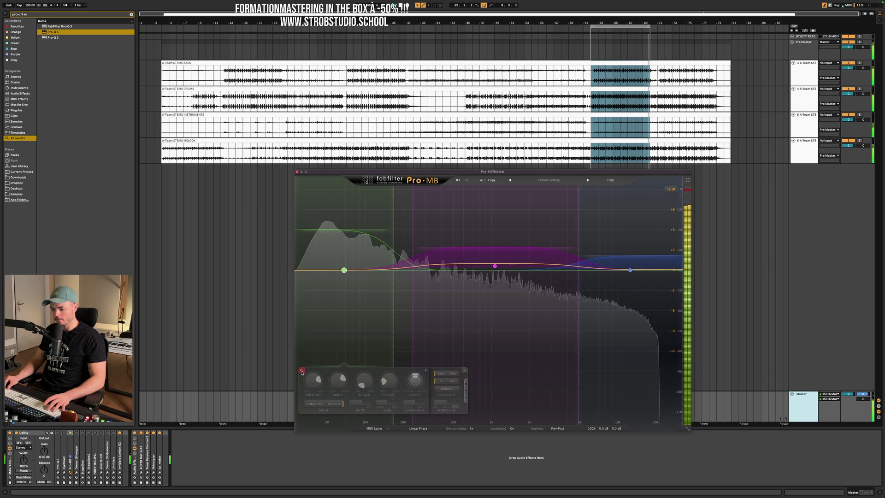
left_click(302, 370)
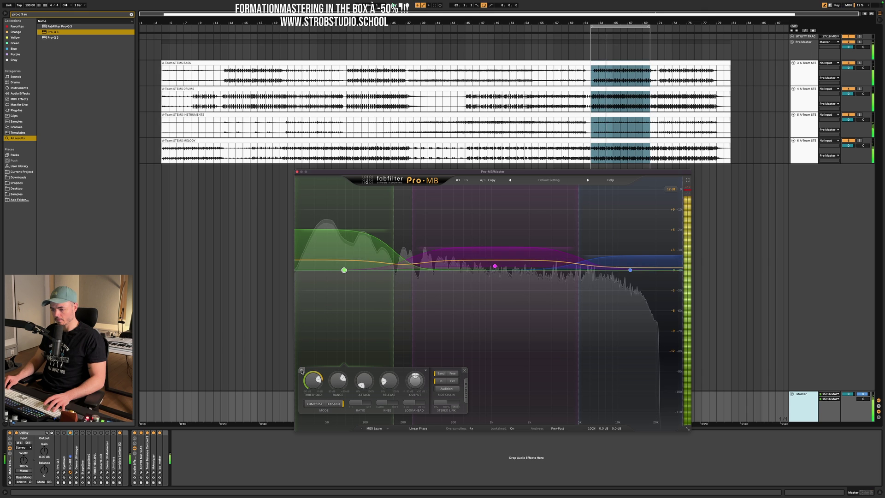
left_click(302, 371)
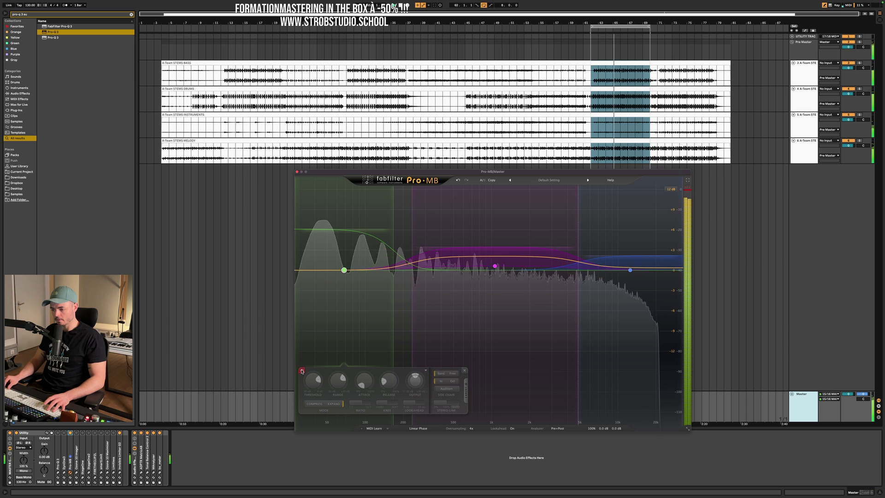
left_click(301, 370)
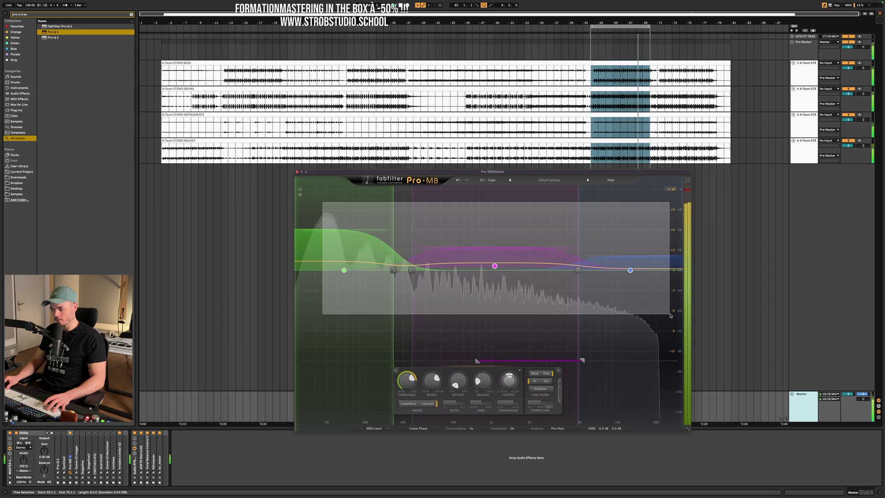
left_click(407, 371)
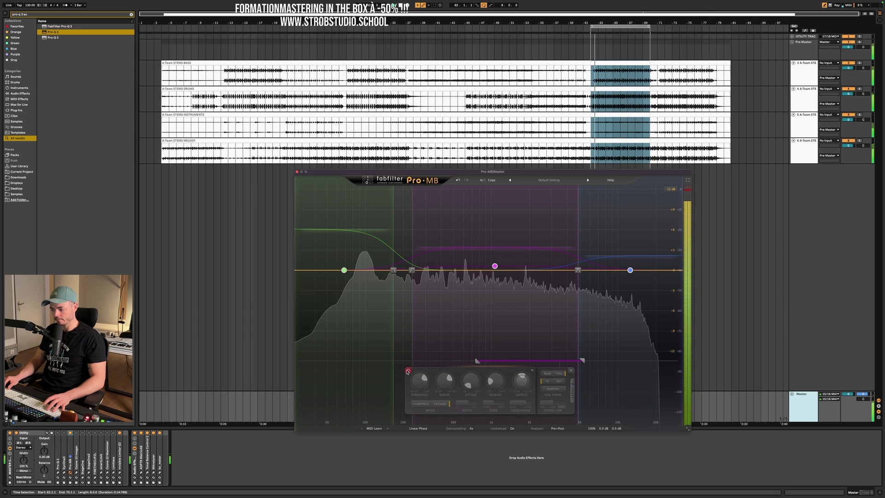
left_click(408, 371)
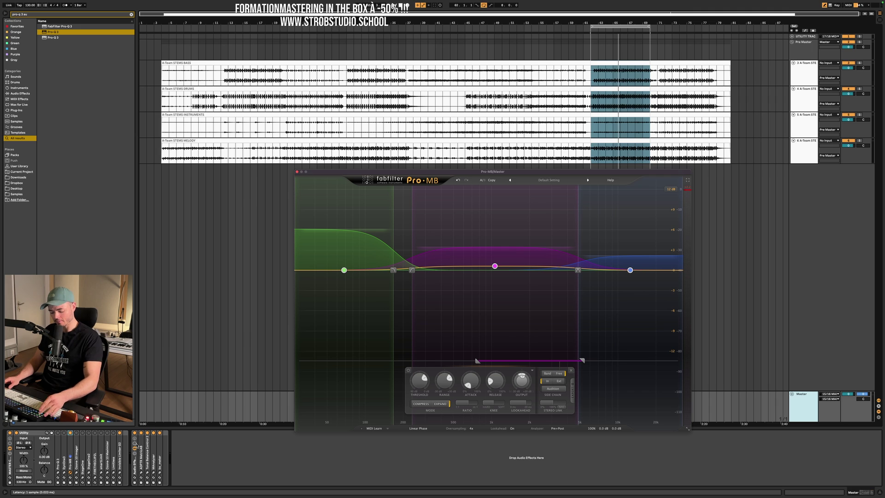
Step: Search the browser for "ASH vst" and load ASH on the master right after Pro-MB
type("ASH vst")
key("Down")
key("Return")
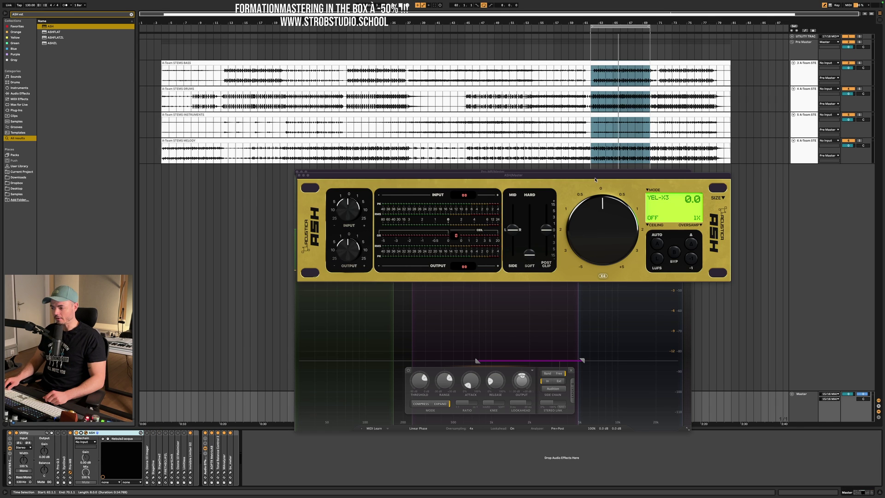
left_click_drag(593, 178, 594, 207)
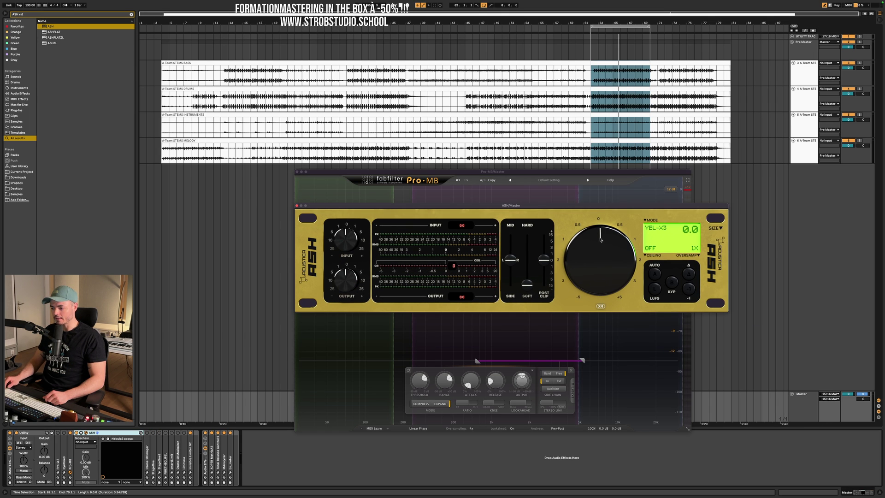
Step: Play the loop, move ASH's soft/hard slider close to Hard and place its window below the Pro-MB curve
key("space")
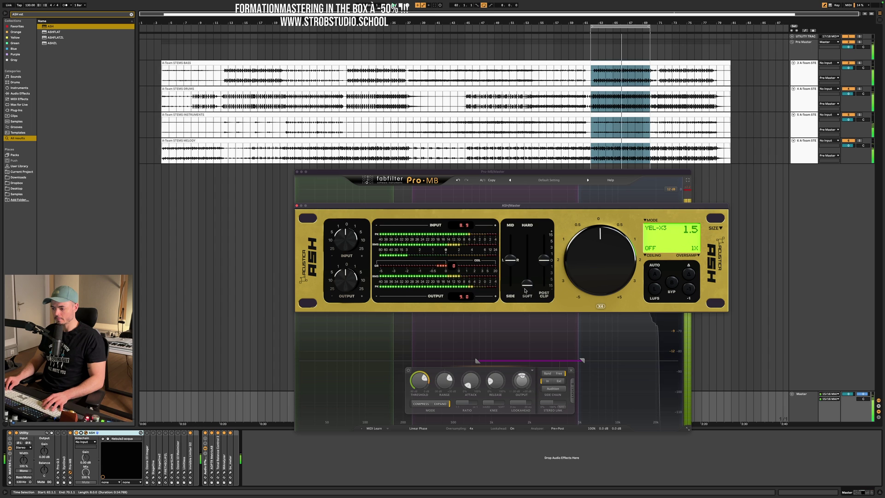
left_click_drag(525, 290, 528, 242)
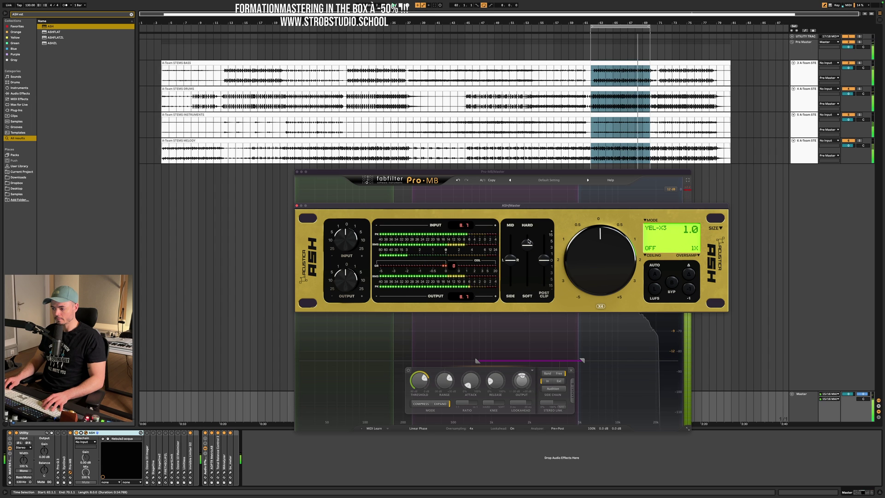
left_click_drag(548, 208, 548, 306)
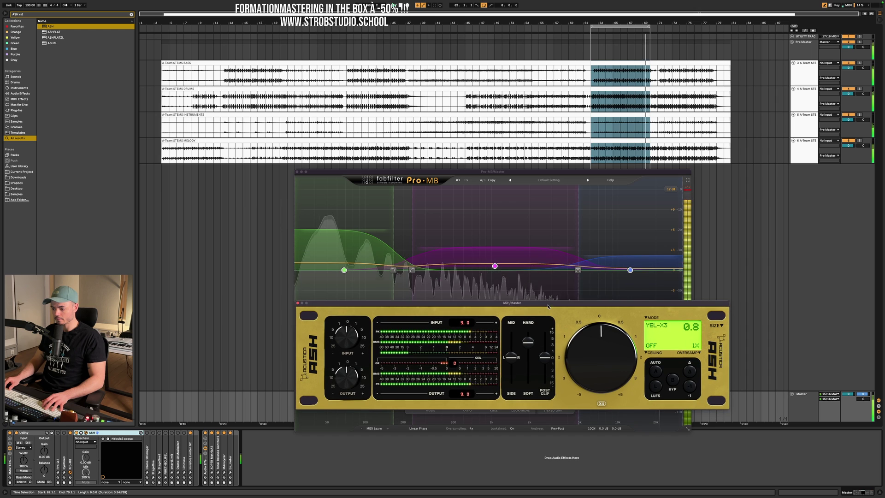
Step: Raise ASH's large main knob gradually to between 1 and 2 during playback, and stop the loop
left_click_drag(592, 370, 591, 366)
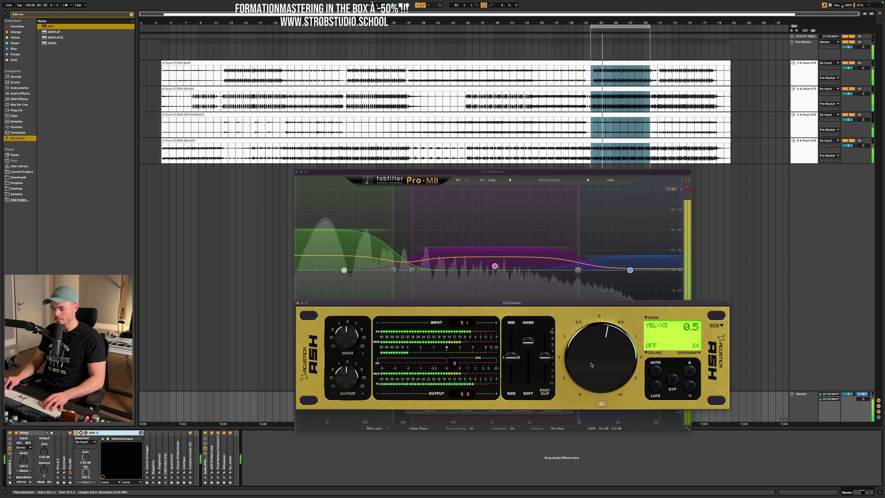
left_click_drag(591, 365, 591, 362)
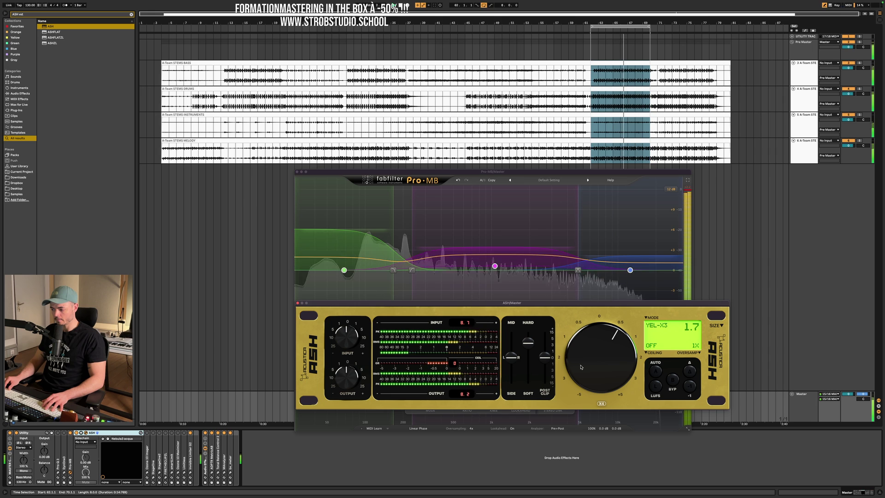
left_click_drag(581, 367, 581, 359)
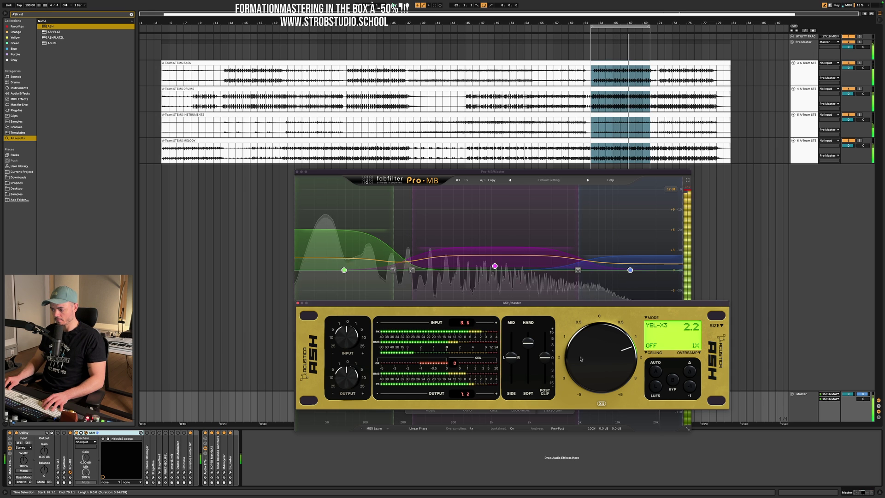
key("space")
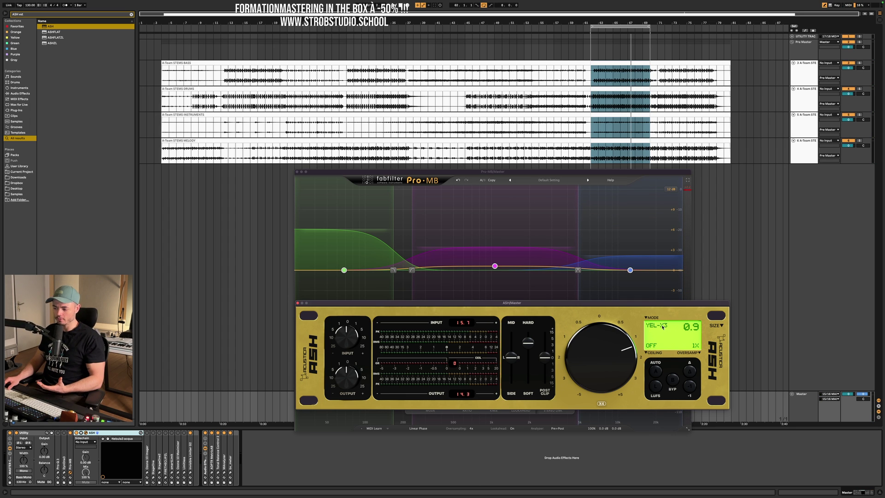
Step: Choose the Yellow X (+3) mode for ASH and bring the Pro-MB window in front of it
left_click(648, 318)
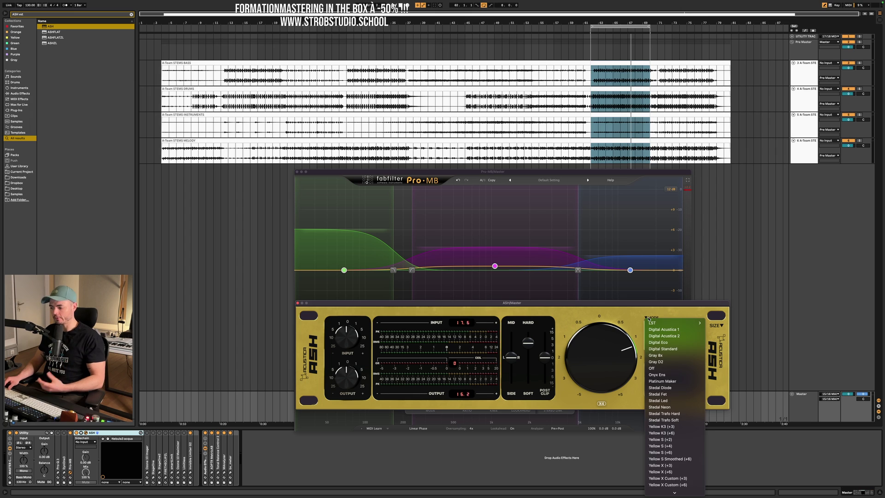
left_click(678, 465)
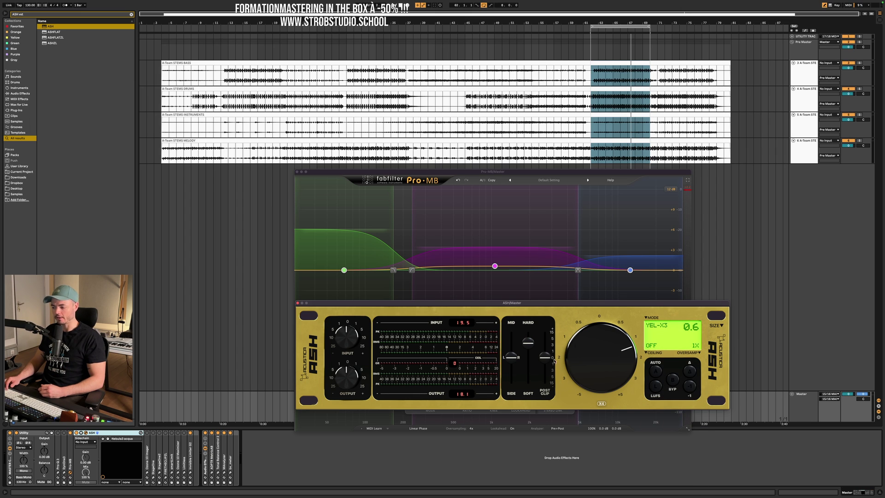
mouse_move(522, 345)
left_mouse_down()
mouse_move(528, 360)
mouse_move(528, 345)
left_mouse_up()
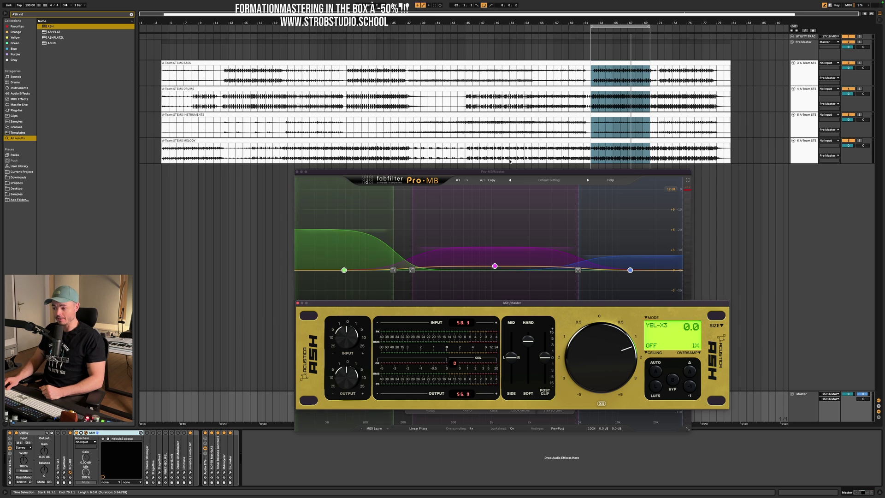
left_click_drag(509, 171, 514, 129)
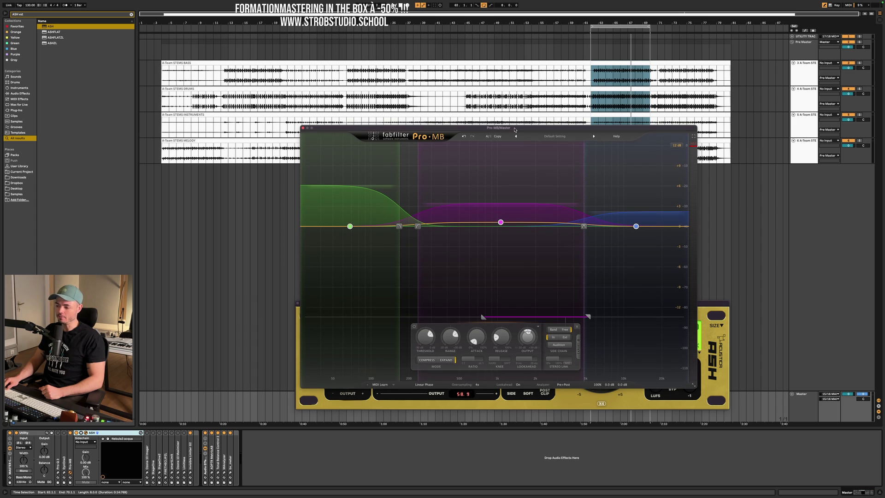